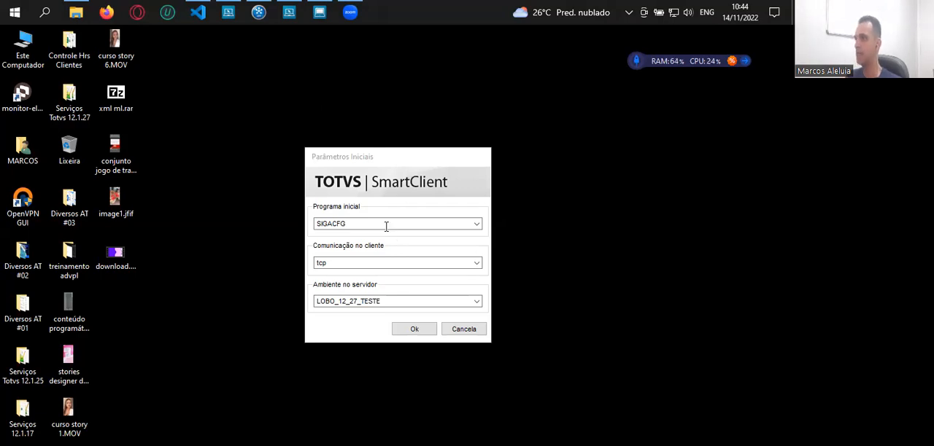
Start the SIGACFG program in the LOBO_12_27_TESTE environment and sign in as admin for group 99, branch 01
click(415, 330)
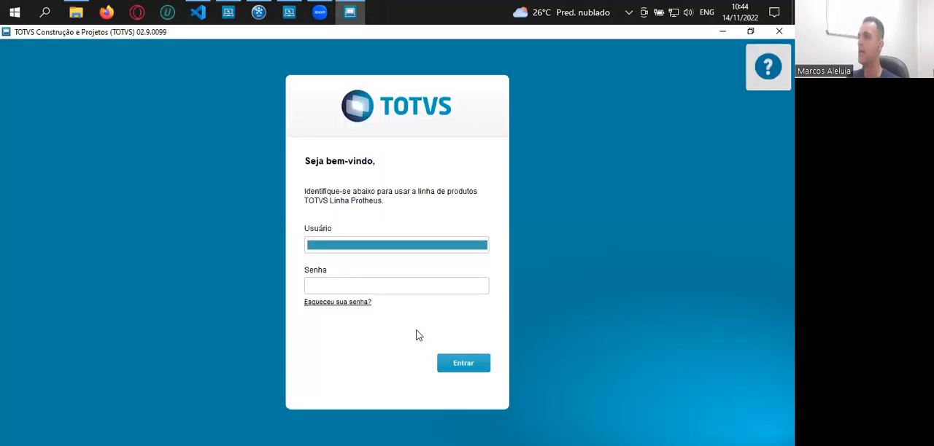
text(admin)
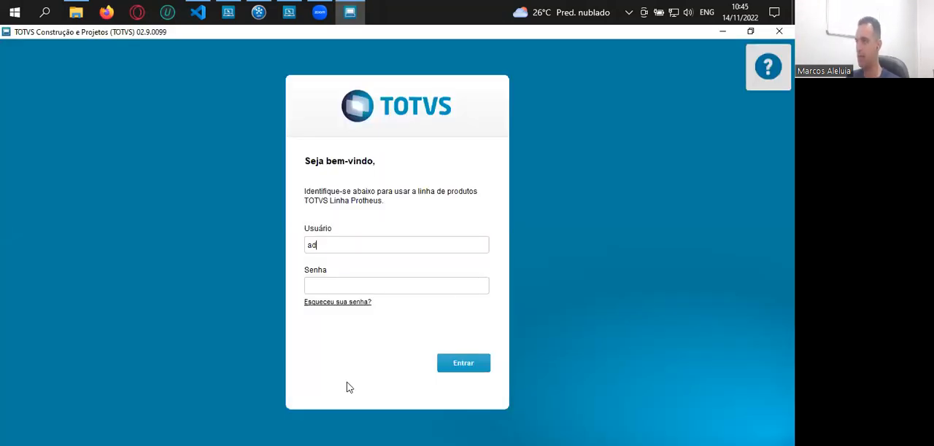
key(Tab)
key(Tab)
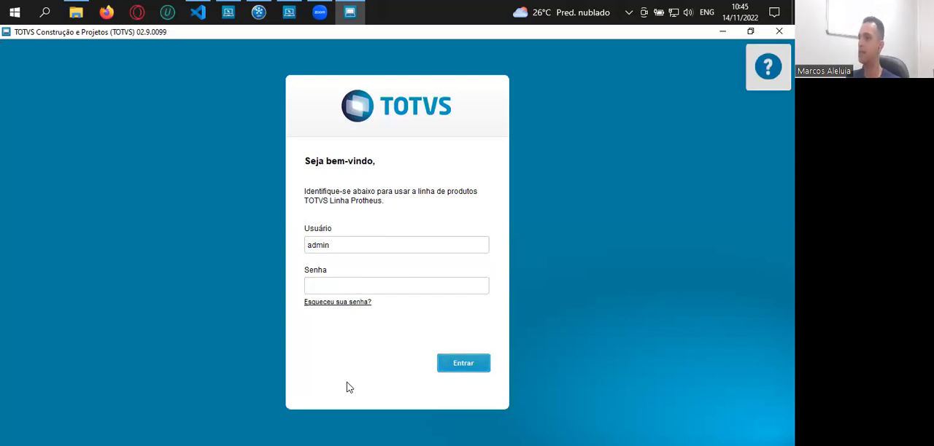
key(Return)
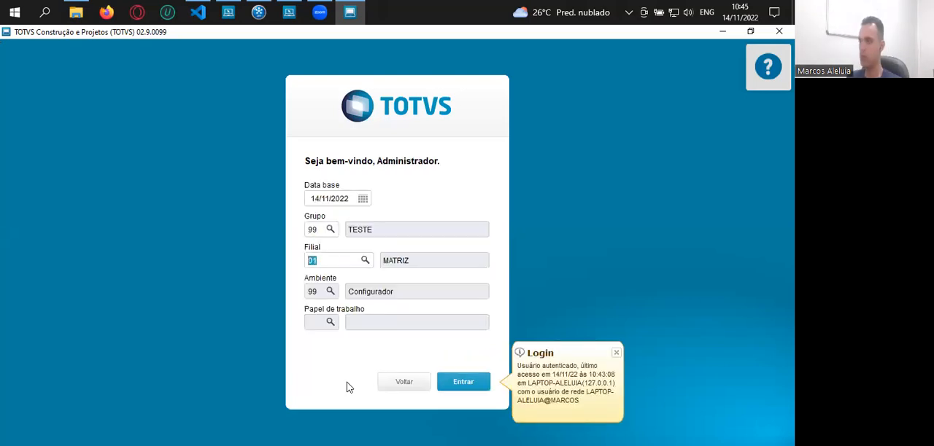
key(Return)
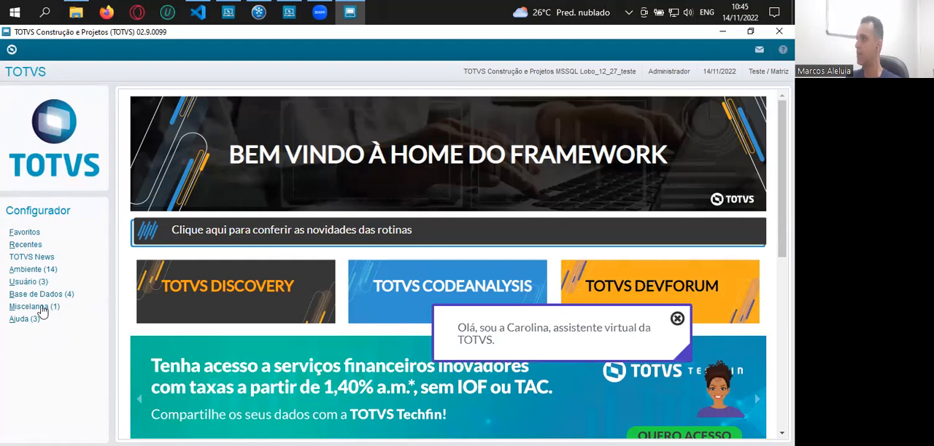
Open the user maintenance routine under the Configurador's password settings and start a new user record
click(33, 270)
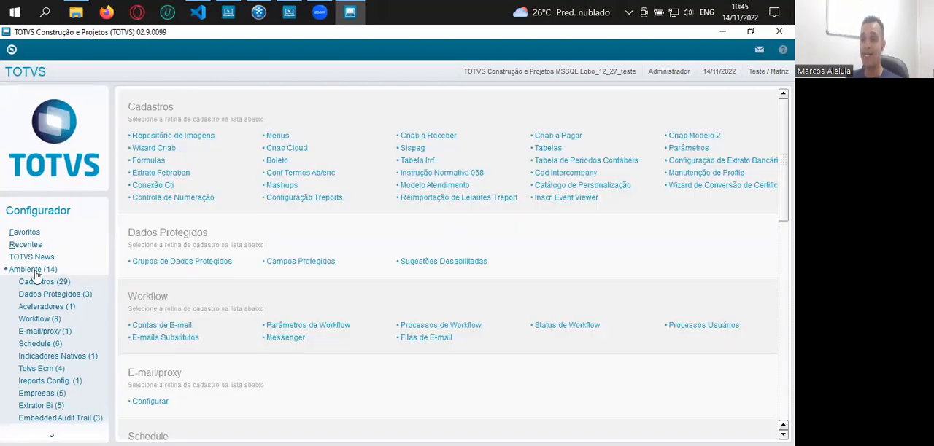
click(33, 269)
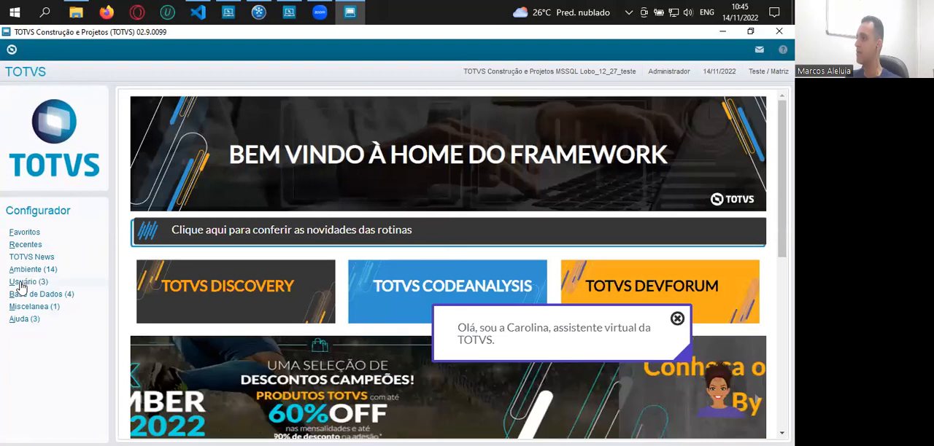
click(22, 283)
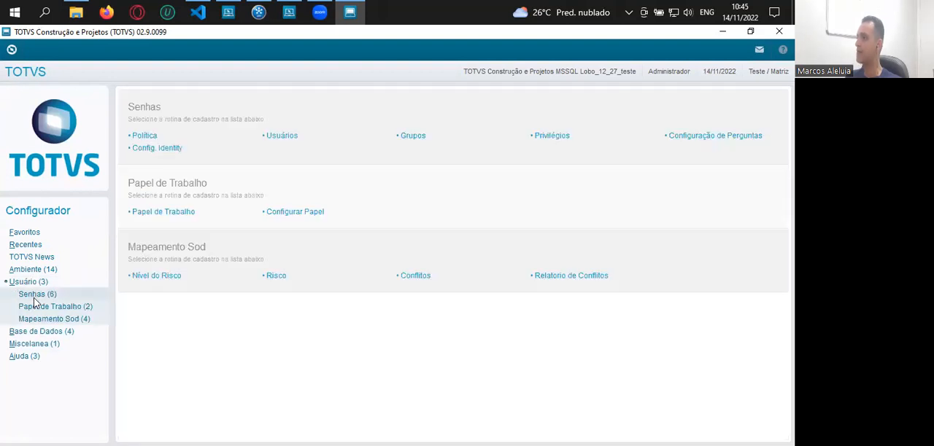
click(34, 296)
click(43, 321)
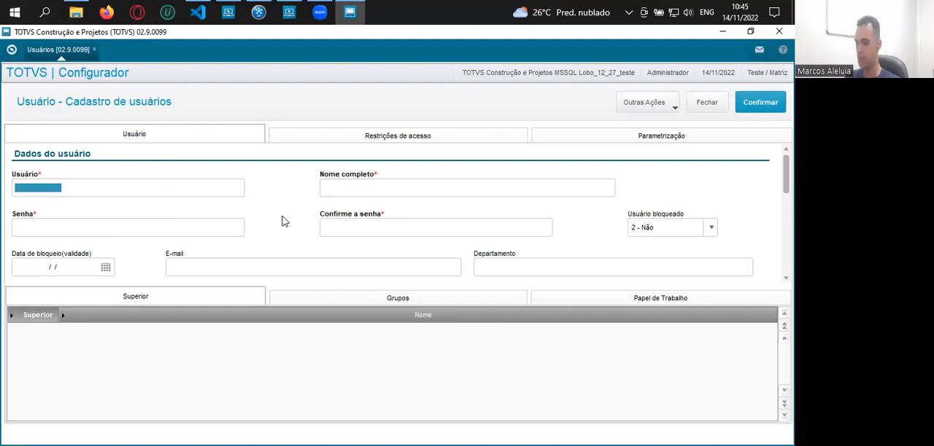
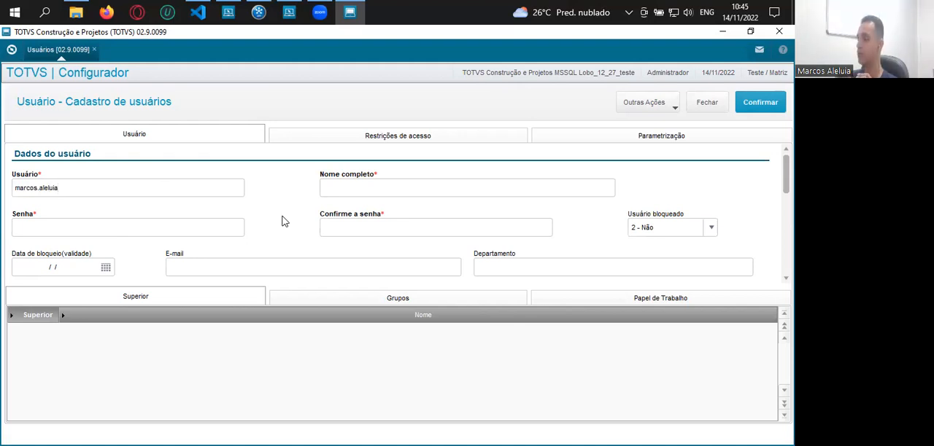
Fill in the new user's login name and full name
key(Tab)
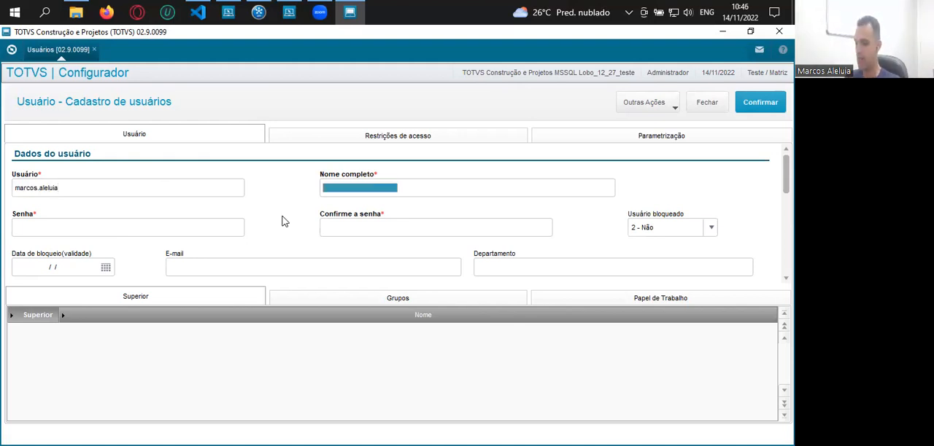
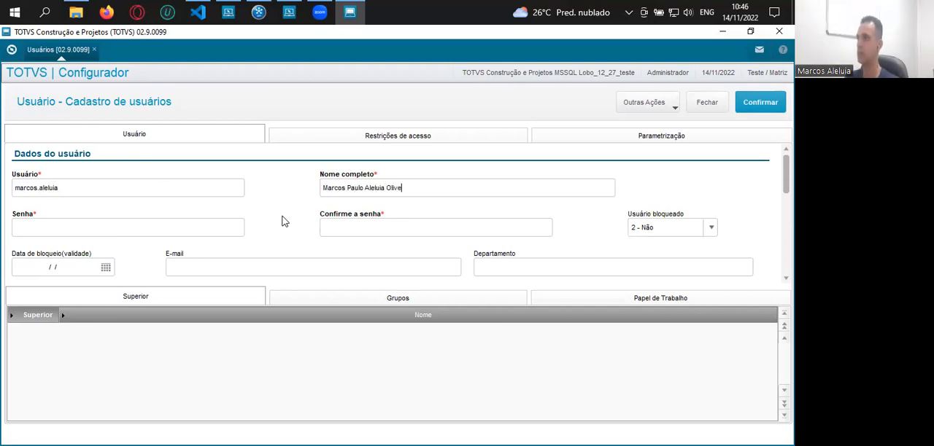
key(Tab)
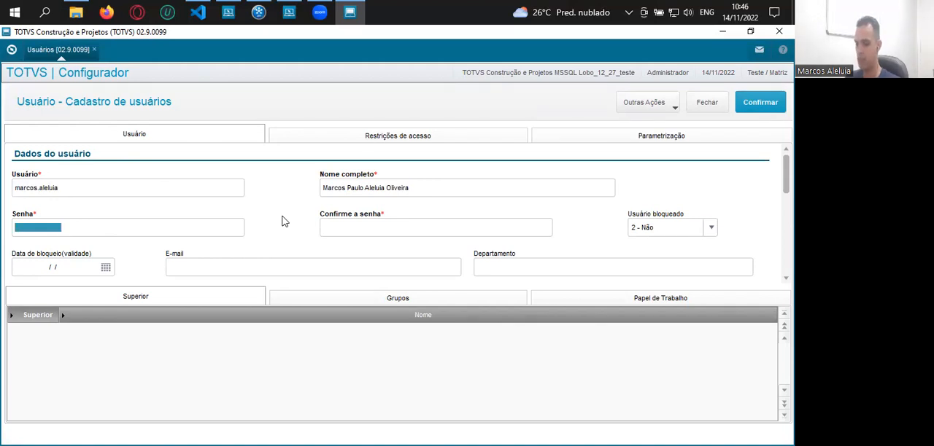
Enter the new user's password and repeat it in the confirmation field
text(1)
key(Tab)
text(1)
key(Tab)
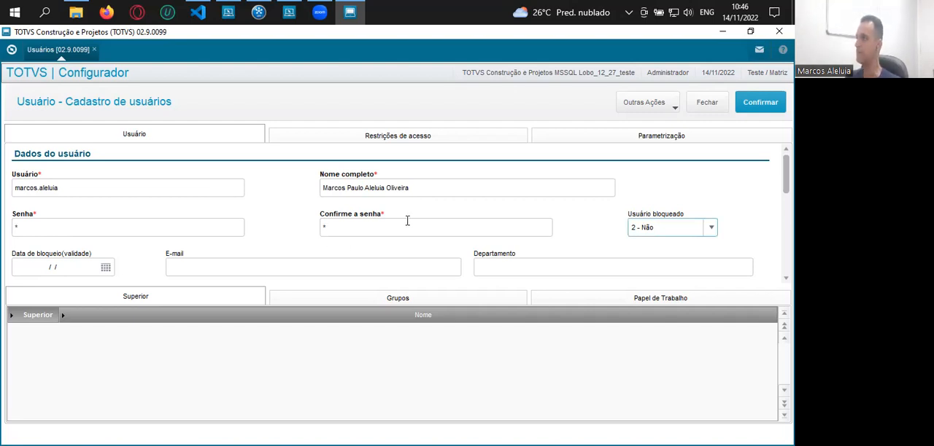
Fill in the new user's e-mail address
click(328, 266)
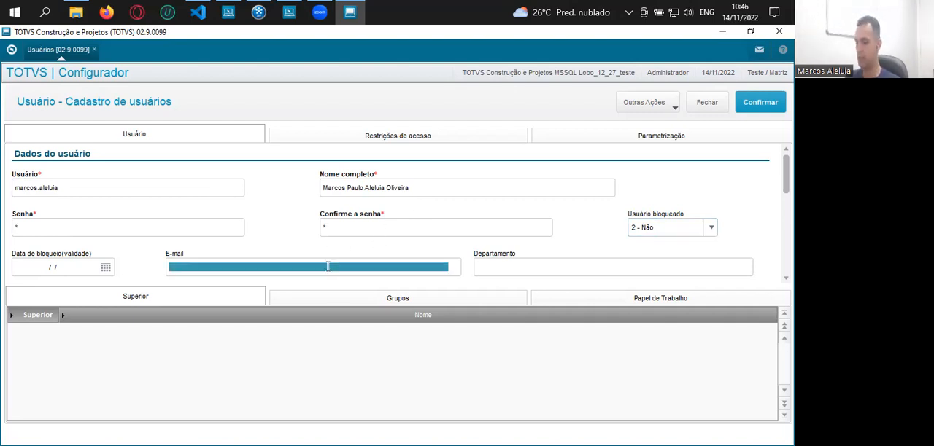
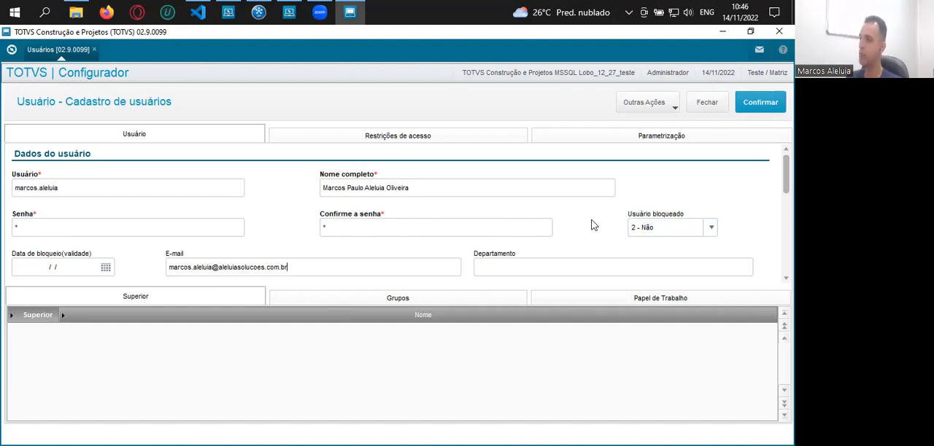
Review the department, job title, password change, group access rule and Senhap fields of the user record
scroll(596, 216, down, 1)
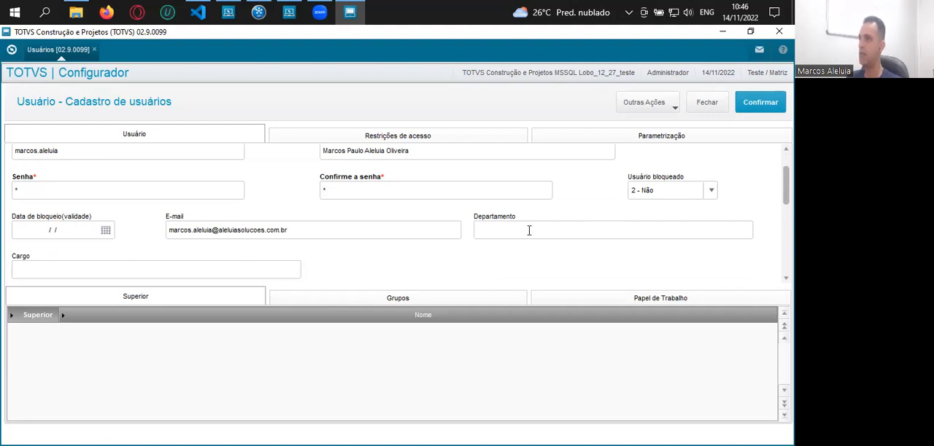
click(530, 231)
scroll(445, 229, down, 1)
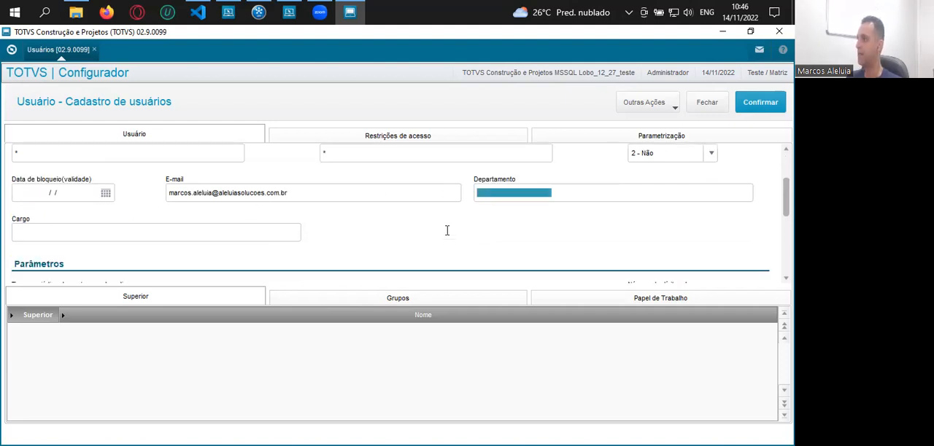
scroll(488, 238, down, 2)
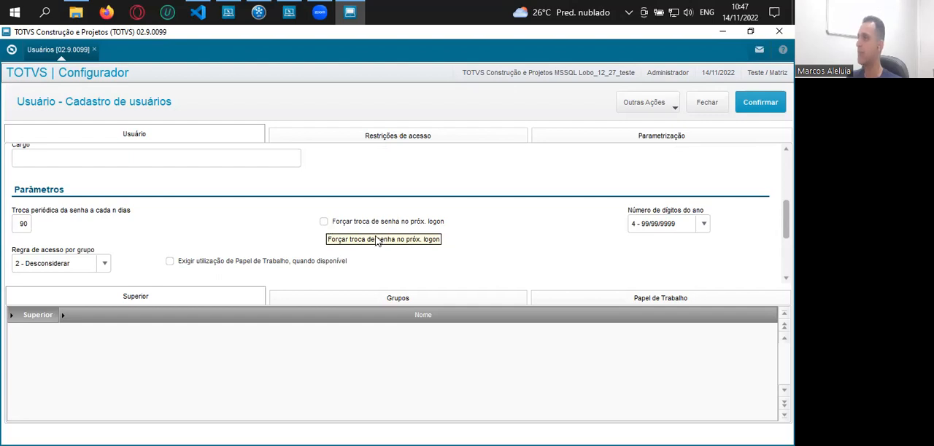
scroll(377, 242, down, 1)
scroll(389, 229, down, 1)
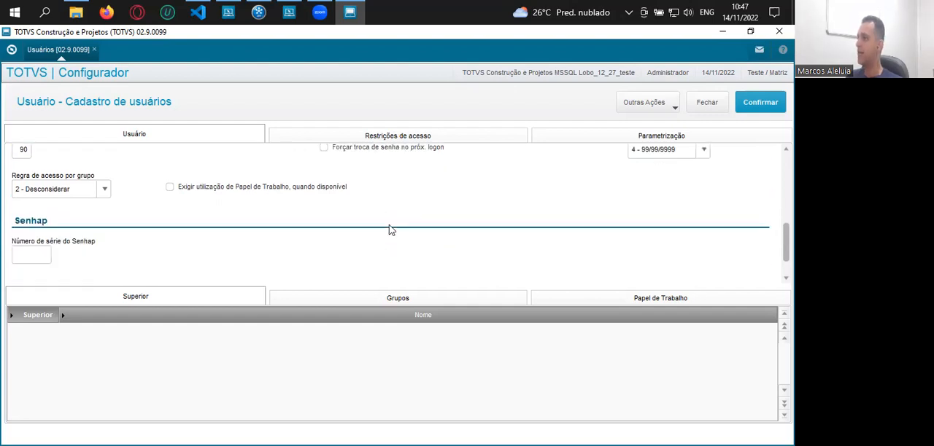
In the access restrictions, set the number of simultaneous accesses to 3 and the station timeout to 10 minutes
click(395, 140)
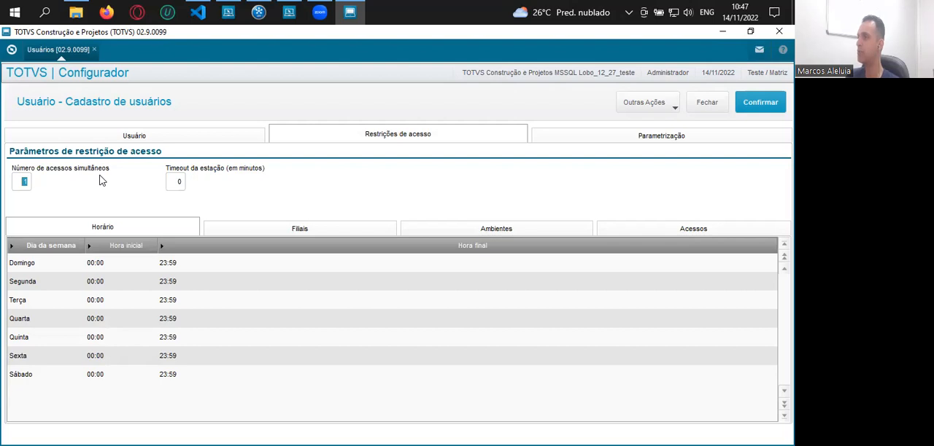
text(3)
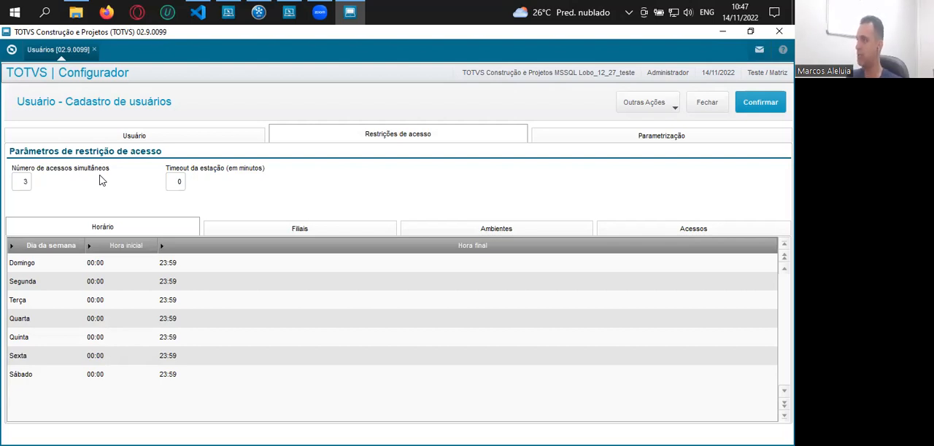
key(Tab)
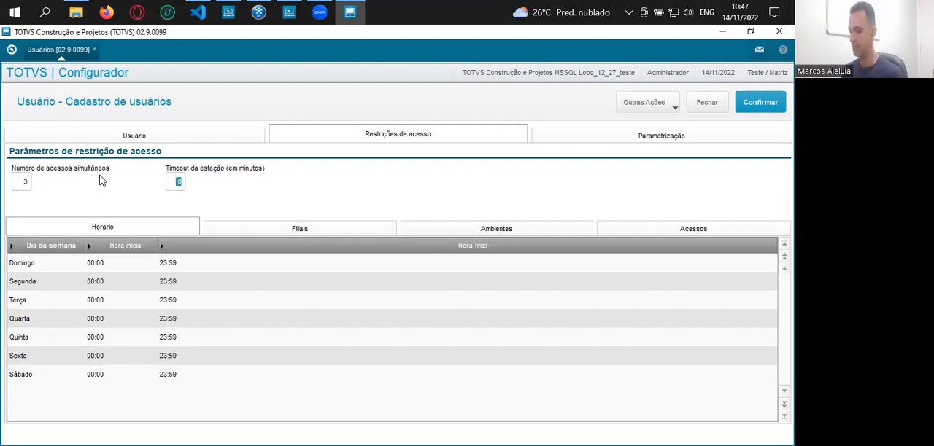
text(10)
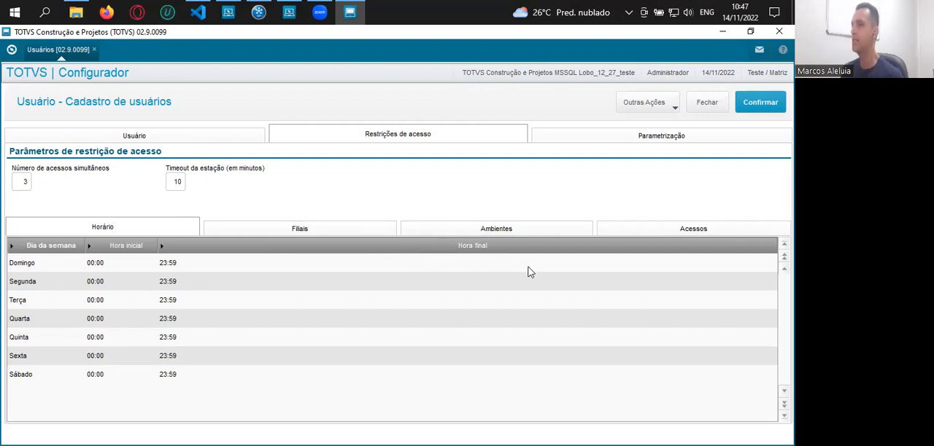
In the user's parametrization, enter 5 as the global field reading level and look over the print settings
click(640, 141)
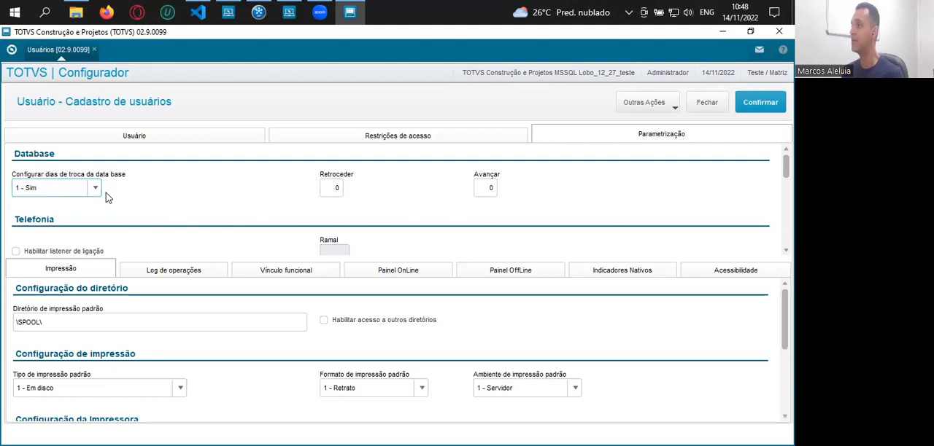
click(334, 187)
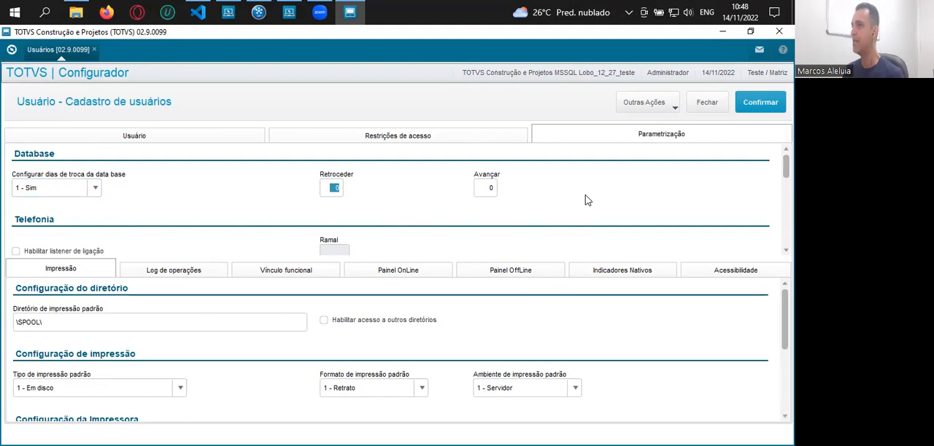
scroll(586, 198, down, 5)
scroll(587, 200, down, 1)
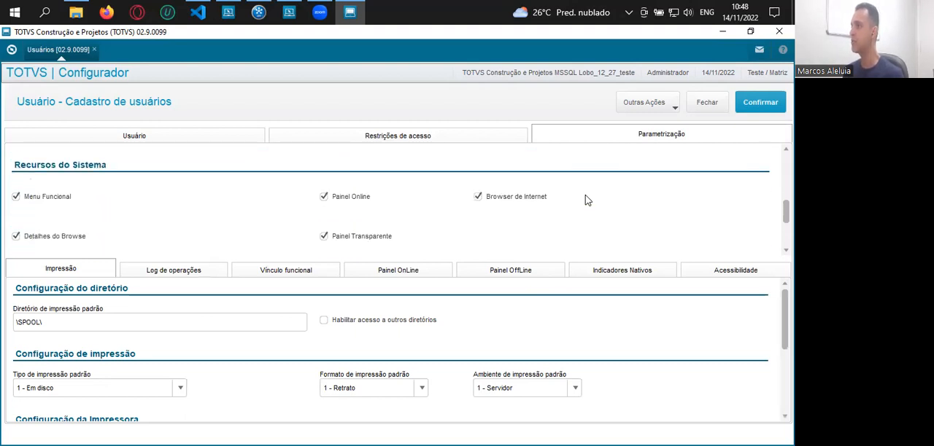
scroll(587, 200, up, 2)
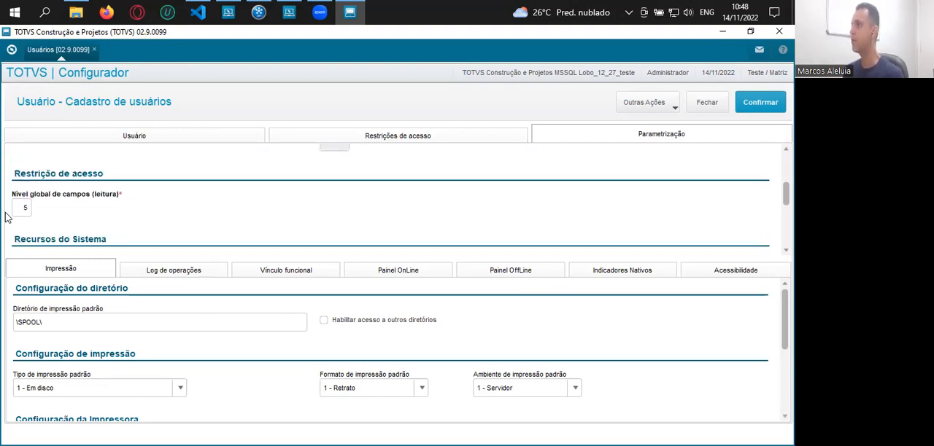
click(25, 209)
text(5)
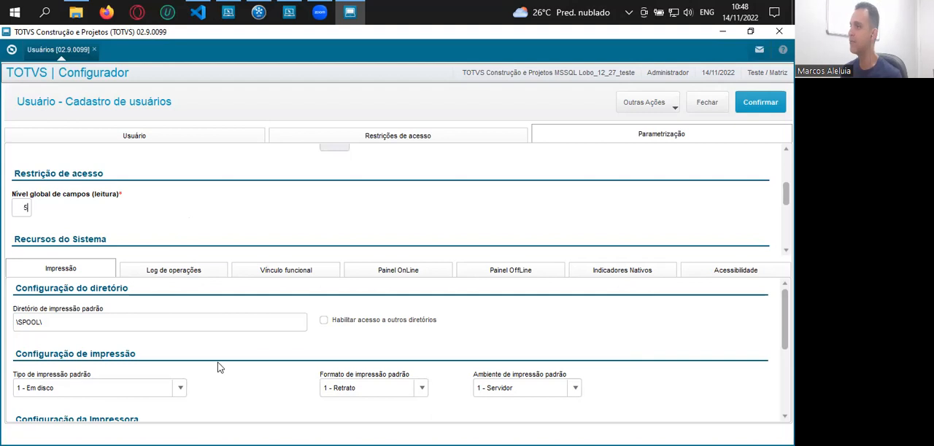
scroll(455, 296, down, 1)
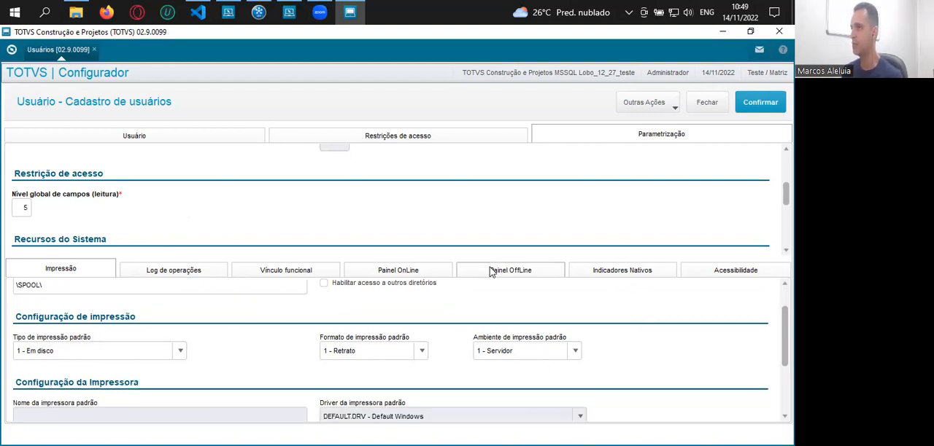
Return to the user data, show the user's groups and select the empty group code cell
click(148, 138)
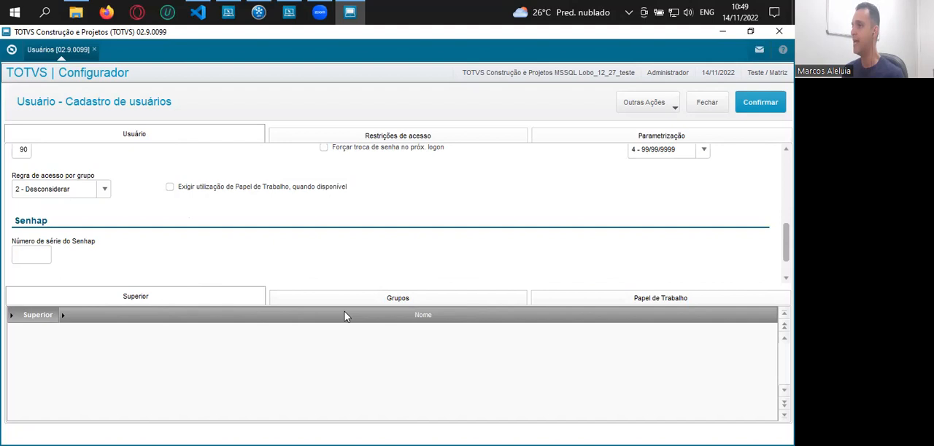
click(437, 300)
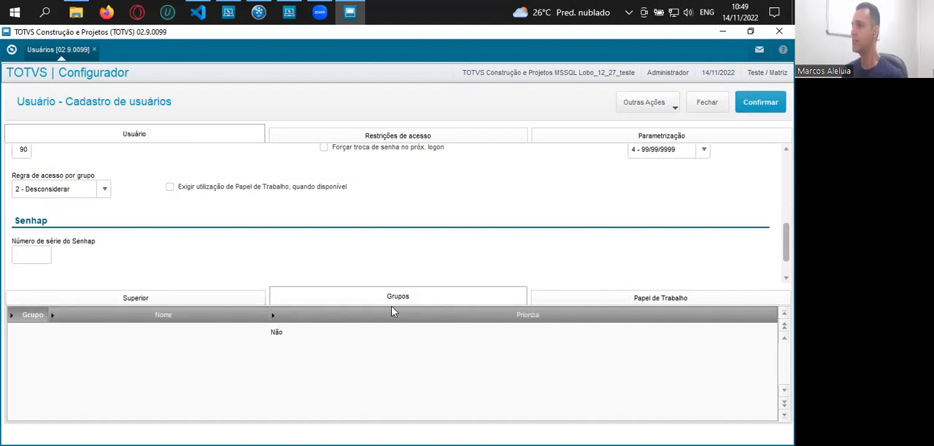
click(33, 331)
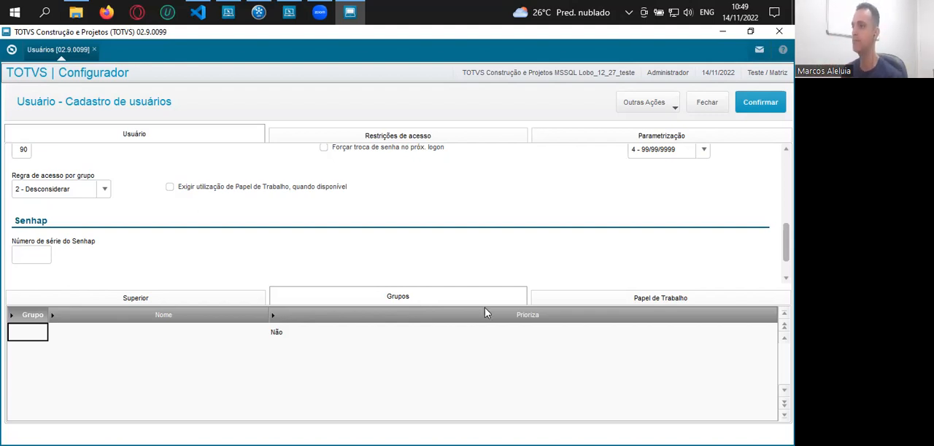
Consult the list of user groups for the user's group code and leave it without choosing a group
double_click(22, 334)
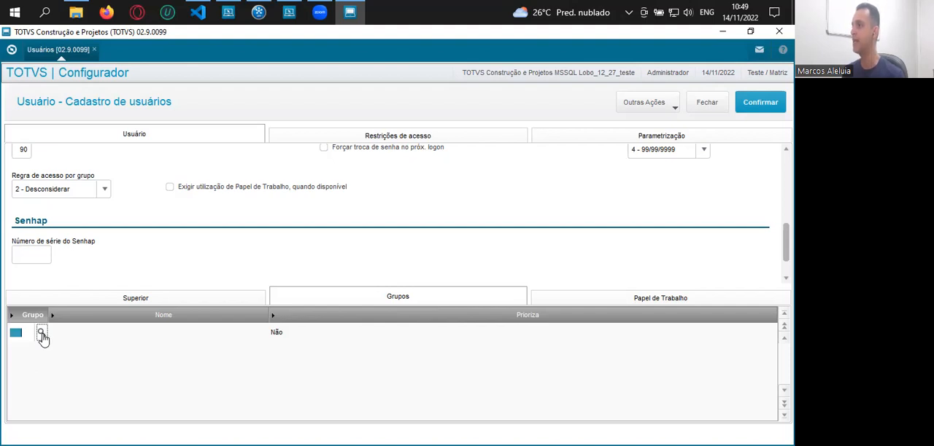
click(41, 335)
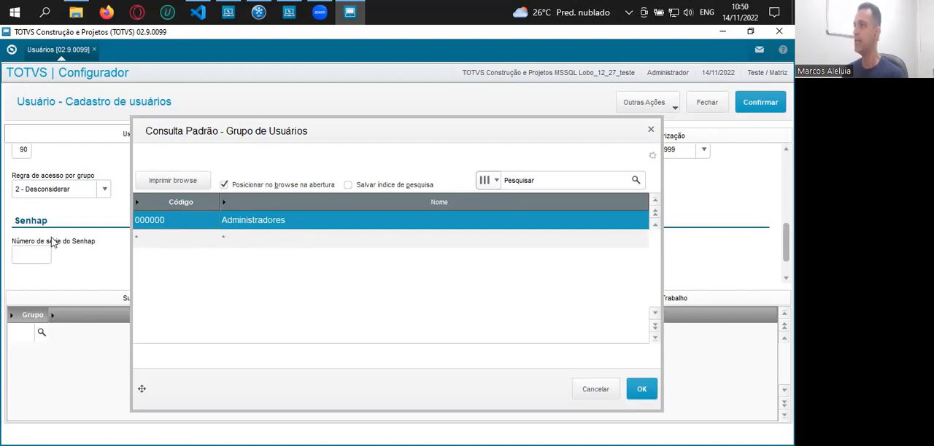
click(594, 390)
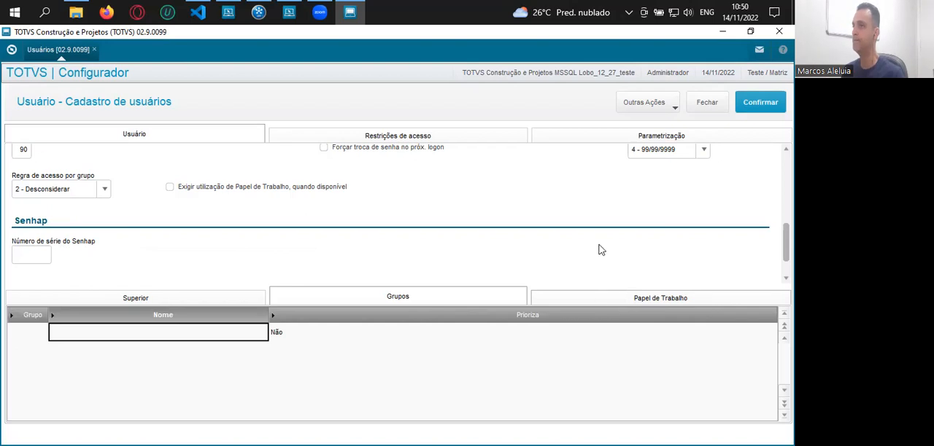
scroll(634, 197, down, 1)
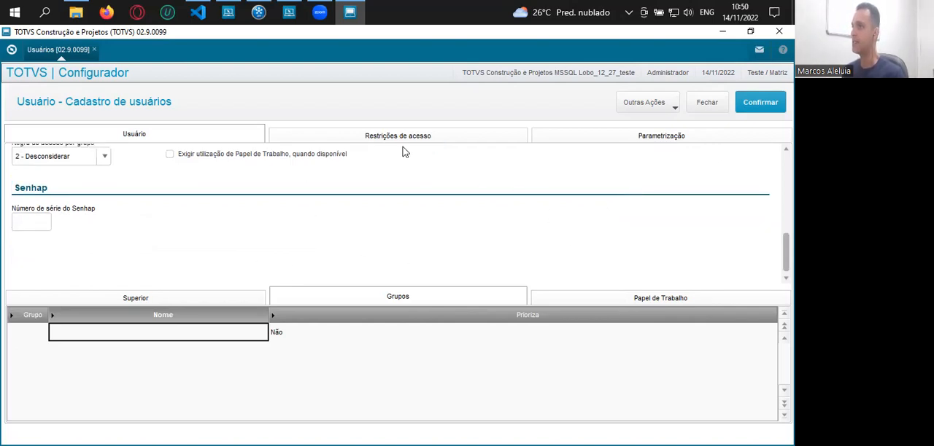
In the access restrictions, look over the weekday access hours and the branch access list
click(380, 138)
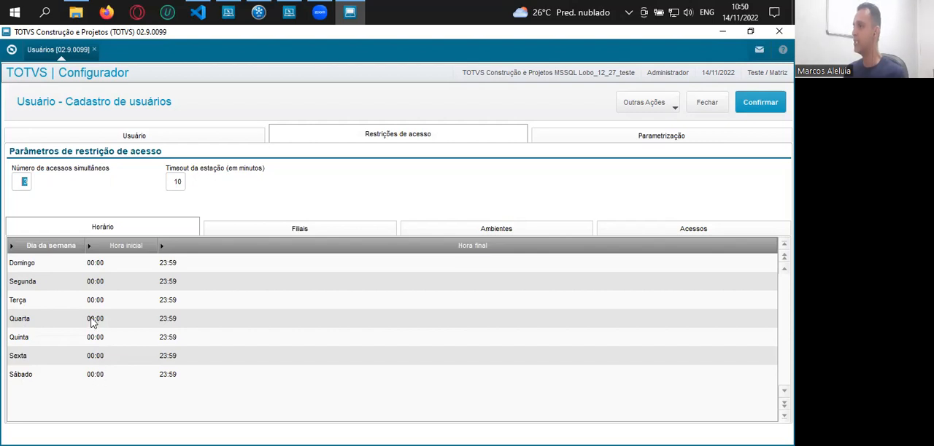
click(33, 283)
click(108, 283)
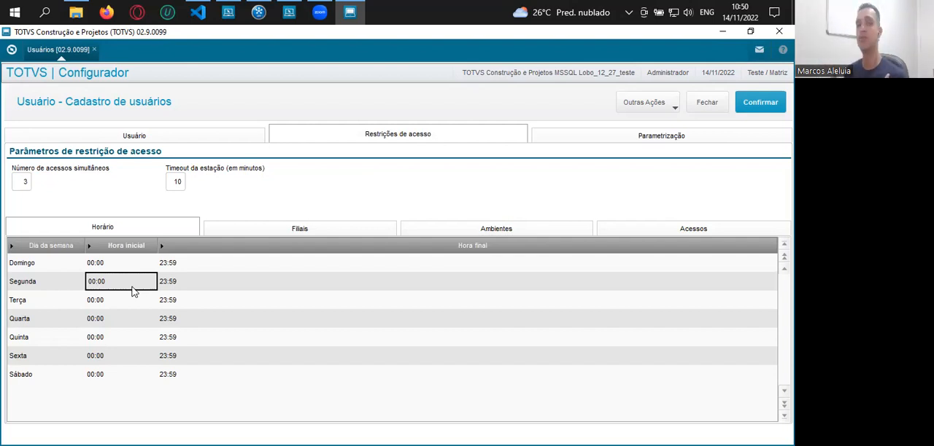
click(325, 232)
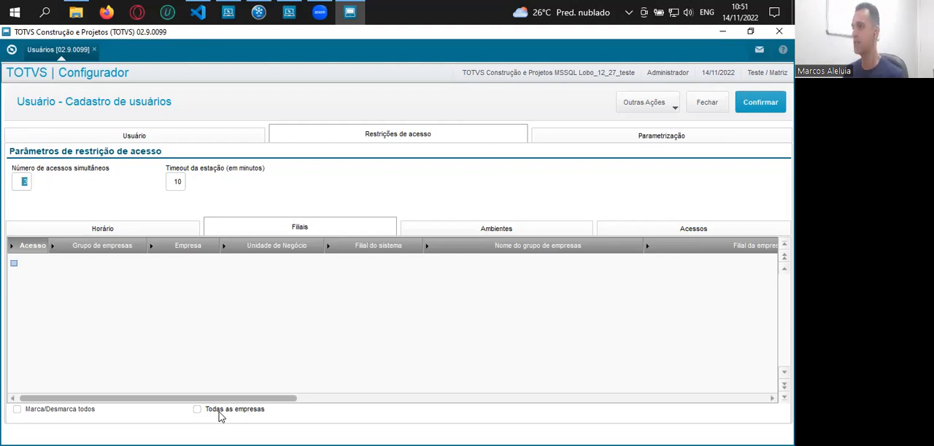
Show the user's module environments and narrow the Descrição and Menu columns
click(515, 231)
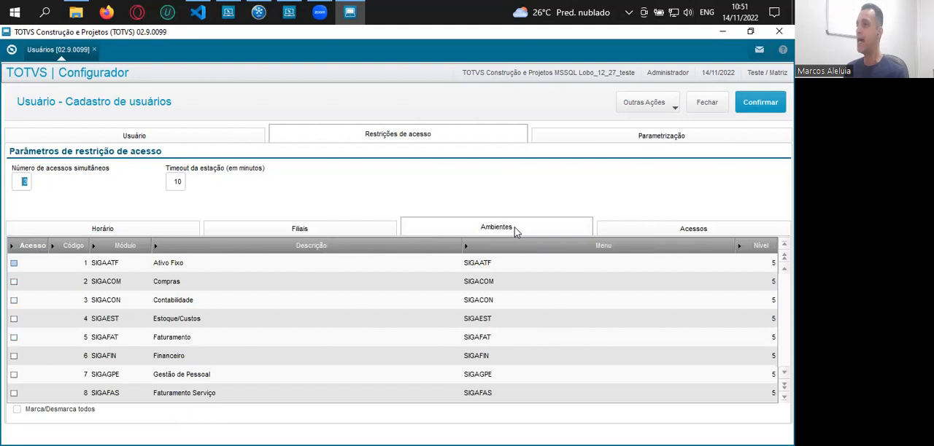
click(377, 266)
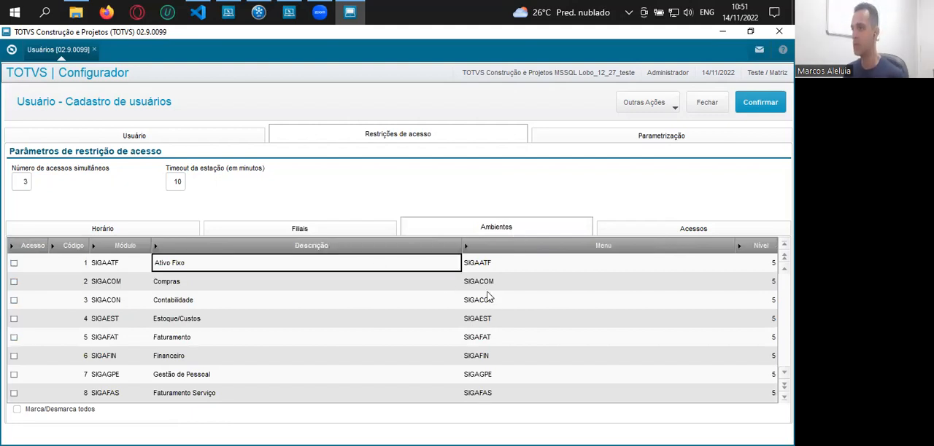
drag(461, 245, 279, 281)
drag(555, 245, 433, 284)
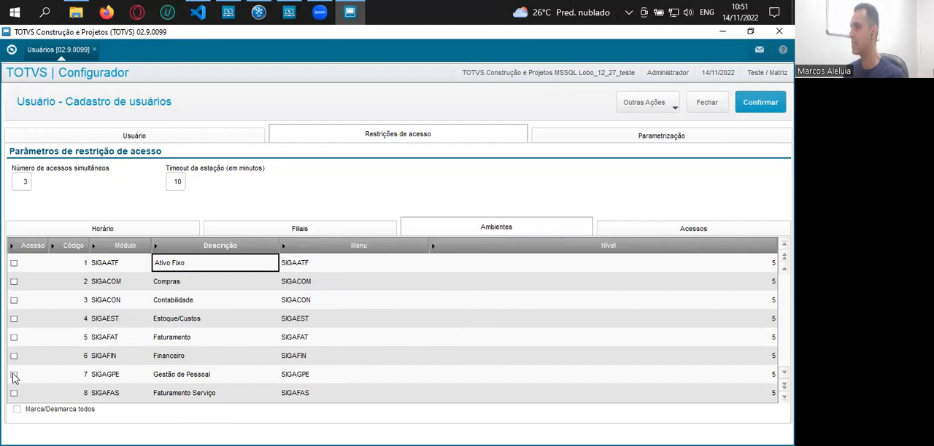
Grant the user access to the Compras, Estoque/Custos and Faturamento modules
click(14, 284)
click(15, 283)
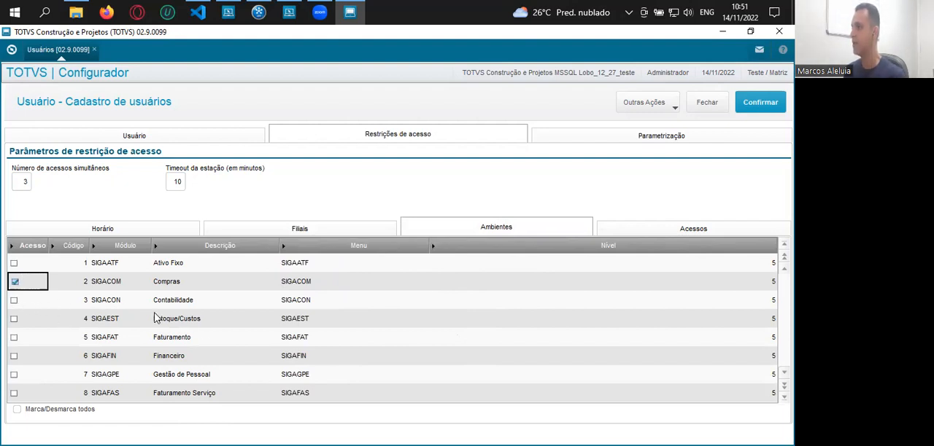
click(14, 321)
click(14, 321)
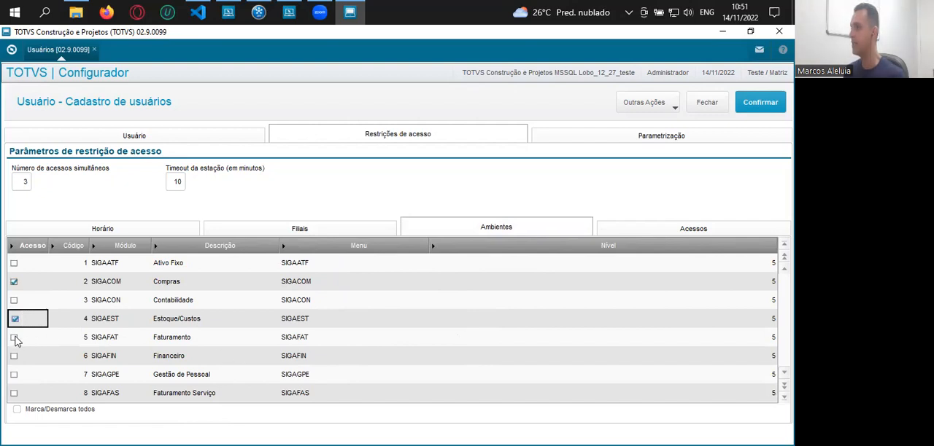
click(14, 338)
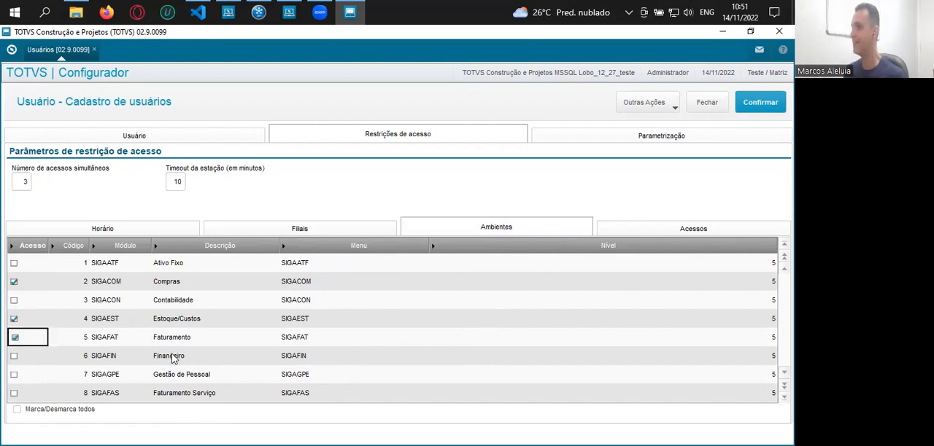
click(22, 285)
click(22, 320)
click(26, 336)
click(203, 286)
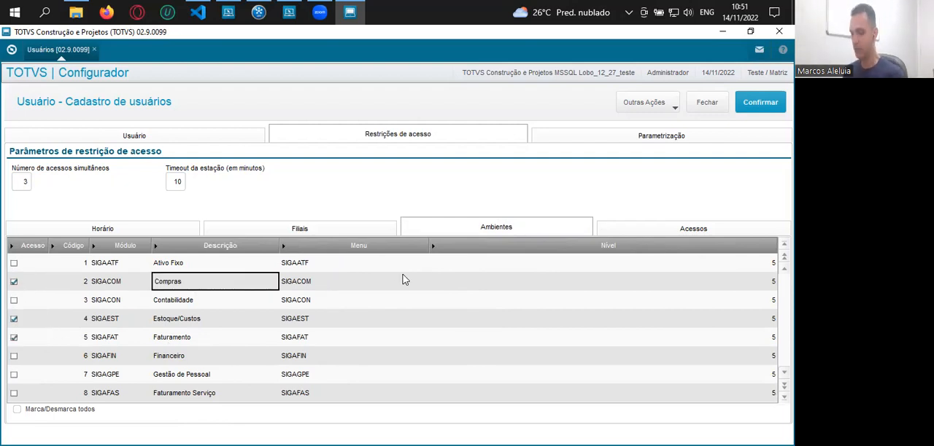
Open the menu lookup for the Compras module, browse the available menus and close it without selecting one
click(404, 281)
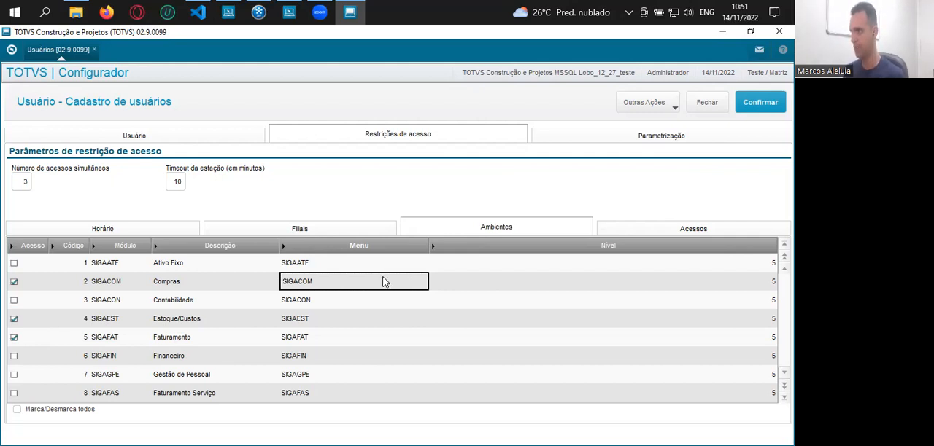
double_click(362, 286)
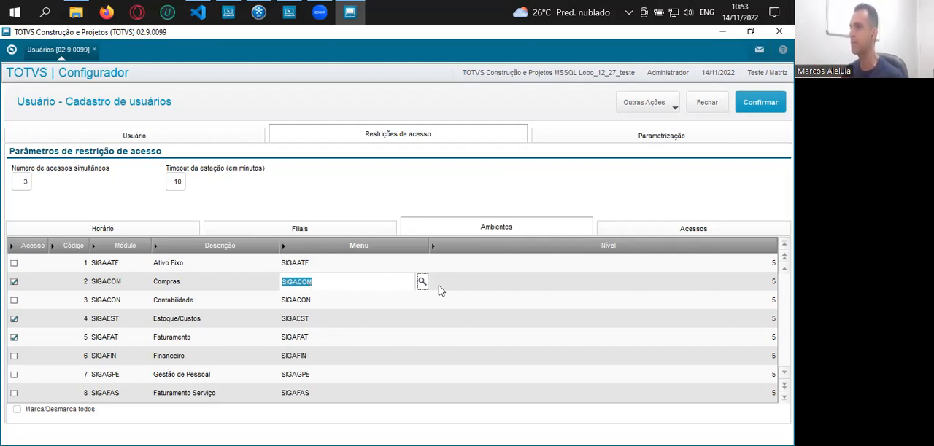
click(439, 286)
click(346, 284)
click(423, 284)
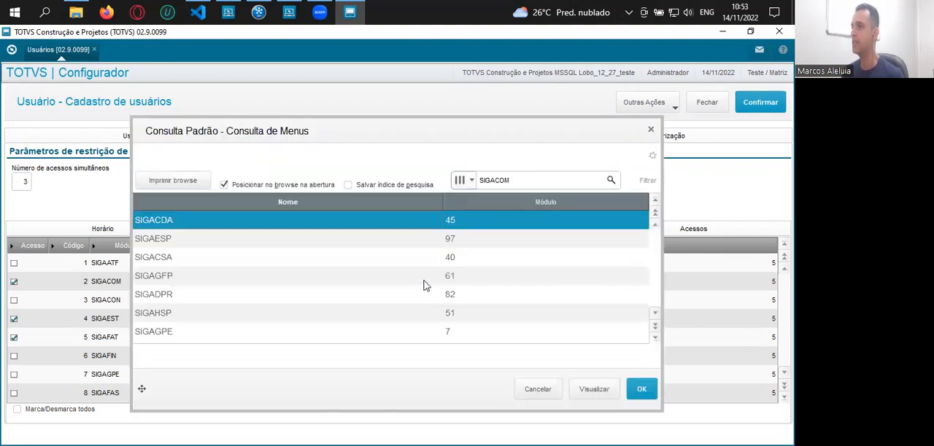
click(272, 278)
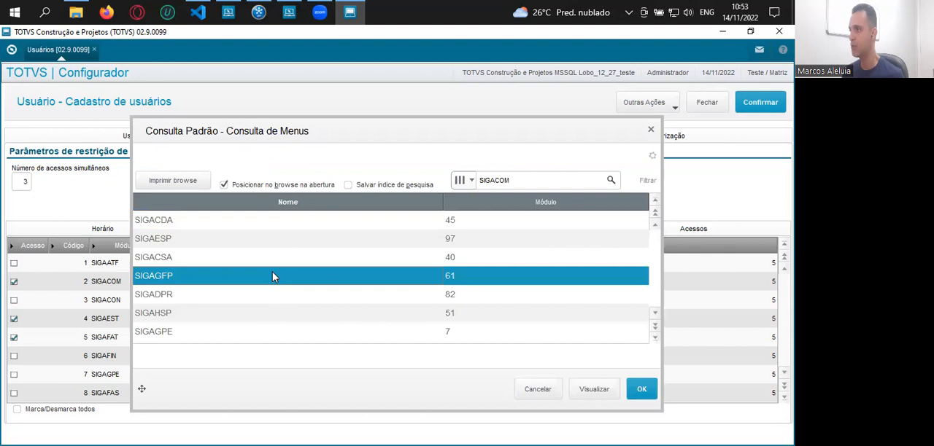
scroll(274, 277, down, 4)
scroll(273, 278, down, 6)
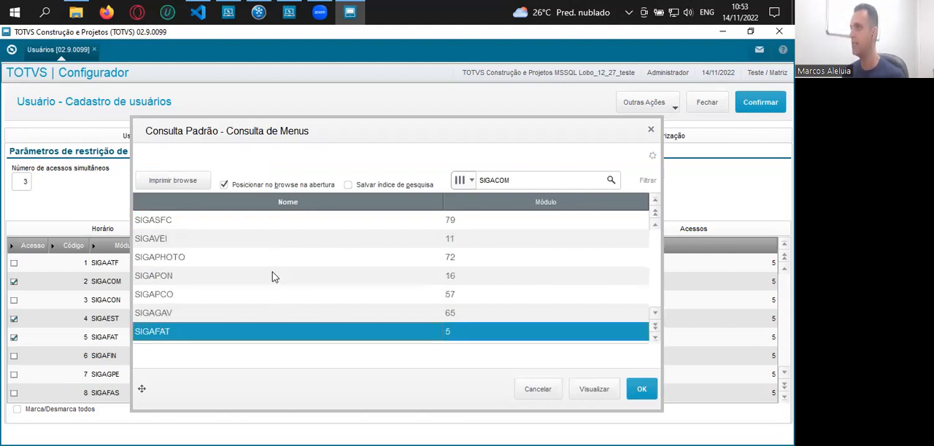
scroll(273, 277, down, 6)
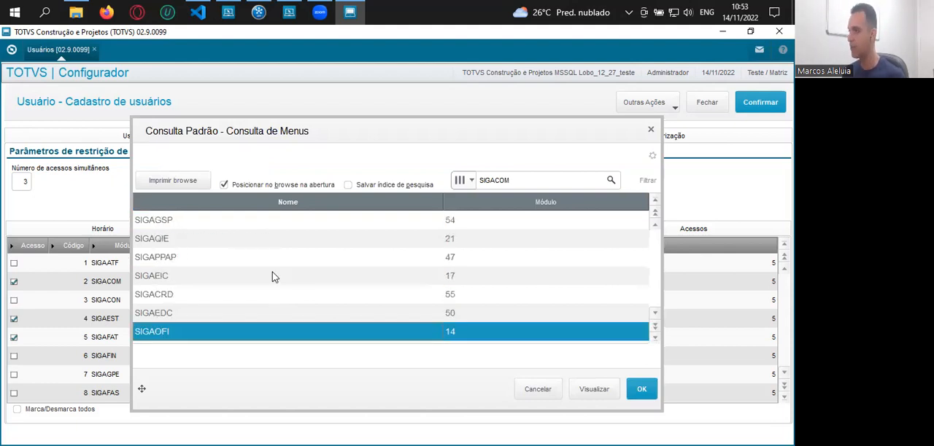
scroll(274, 277, up, 10)
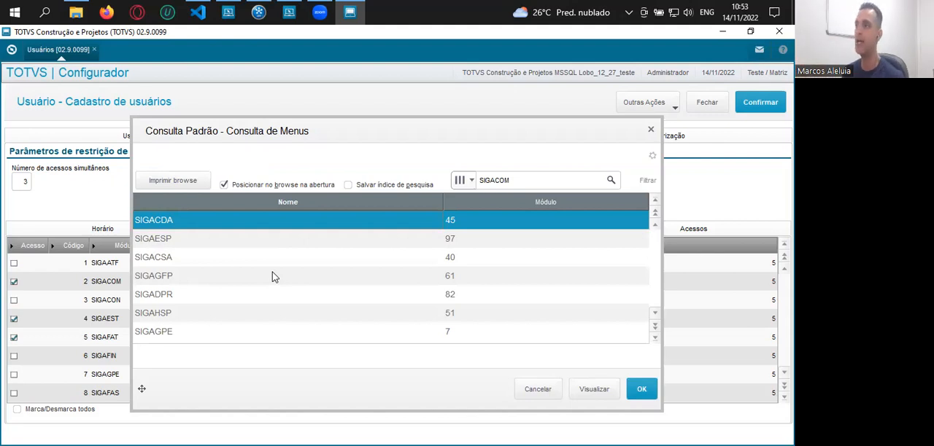
key(Escape)
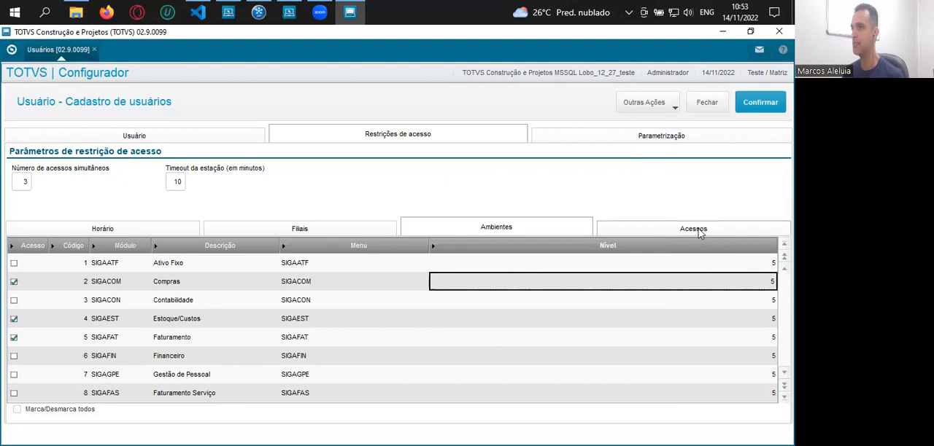
Show the user's individual access permissions and examine the first entries, from product deletion to purchase and quotation routines
click(696, 231)
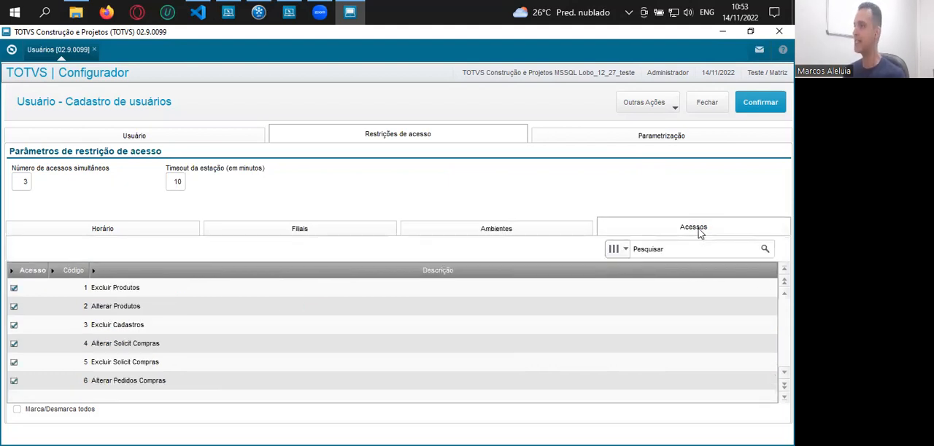
click(72, 289)
key(Down)
key(Down)
key(Down)
key(Down)
key(Down)
key(Down)
key(Down)
key(Down)
key(Down)
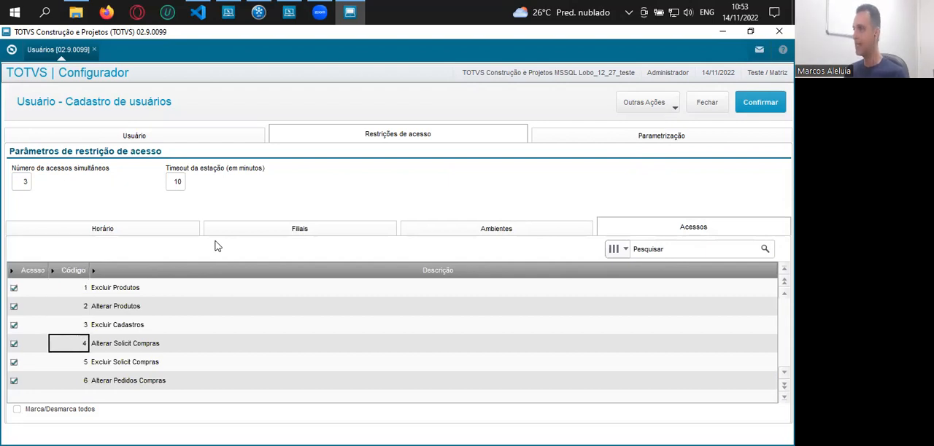
key(Up)
key(Up)
key(Up)
key(Up)
key(Up)
key(Up)
key(Up)
key(Up)
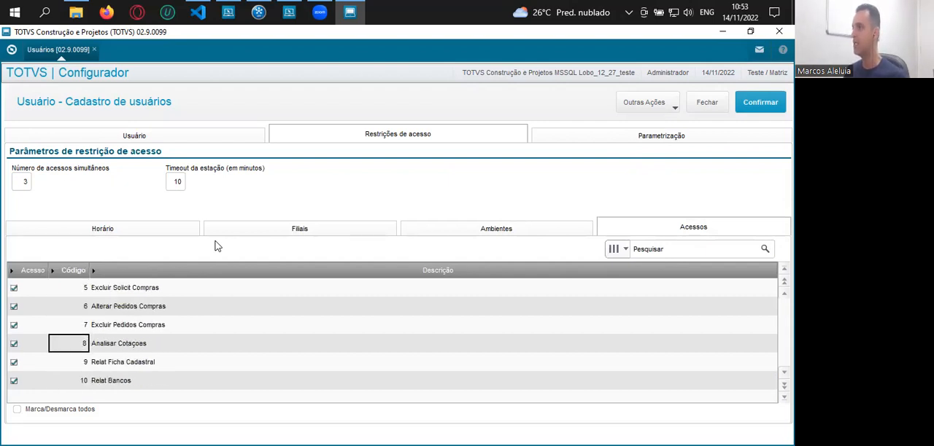
key(Left)
key(Up)
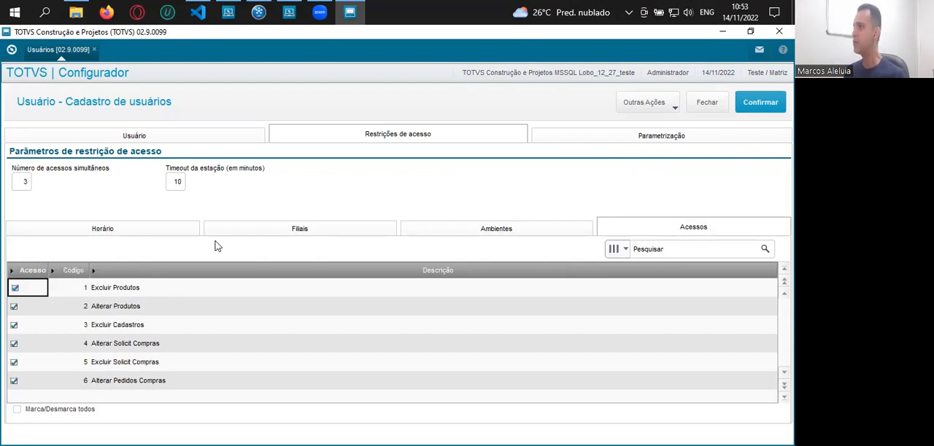
Clear the Alterar Produtos permission and grant it again
key(Down)
key(Right)
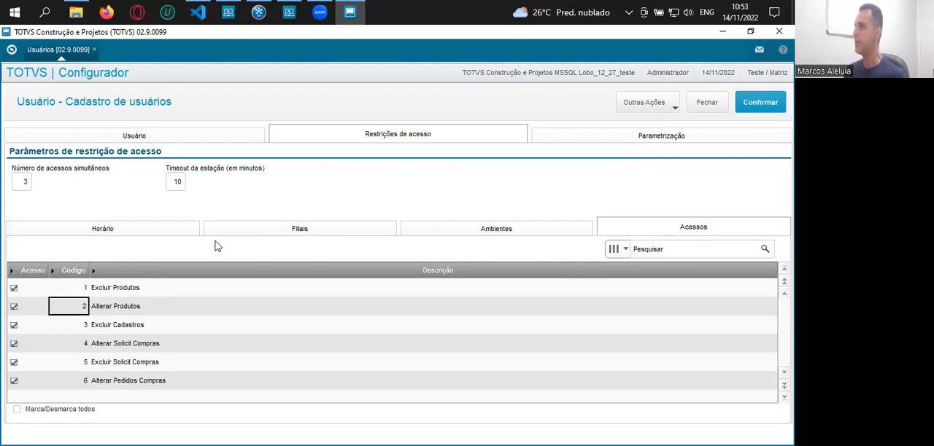
key(Left)
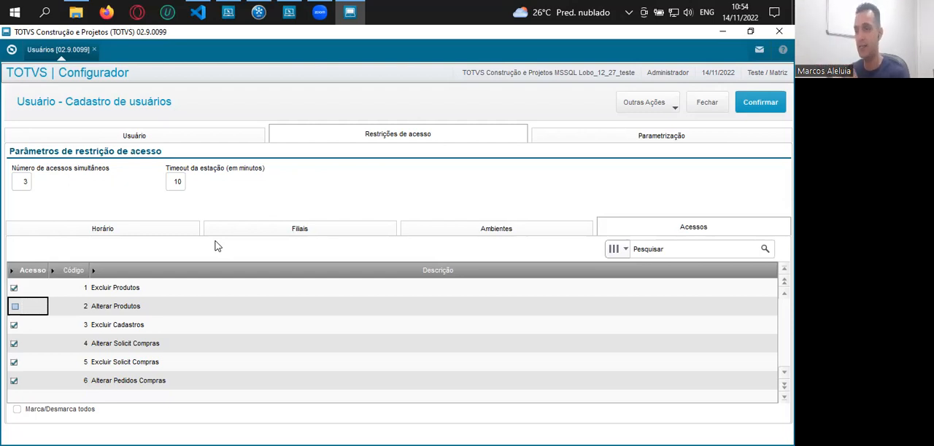
key(Down)
key(Down)
key(Down)
key(Down)
key(Down)
key(Down)
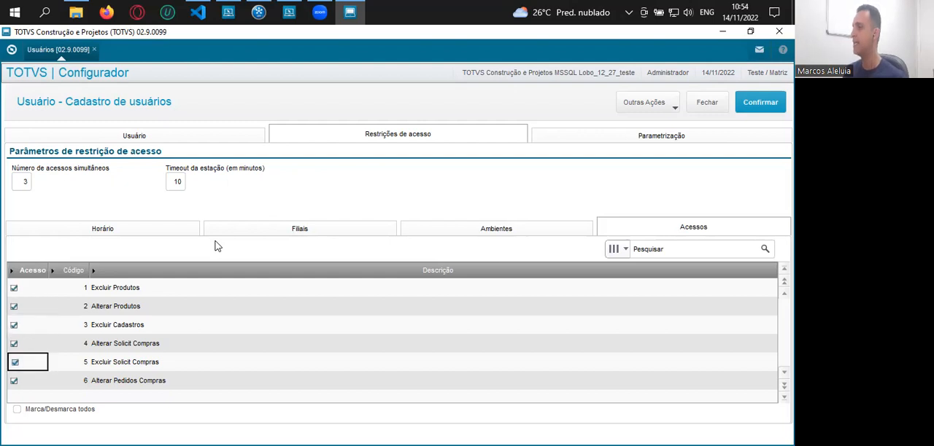
Examine the remaining access permissions and whether they are granted, down to Alterar Empenhos de OPs
key(Up)
key(Up)
key(Up)
key(Up)
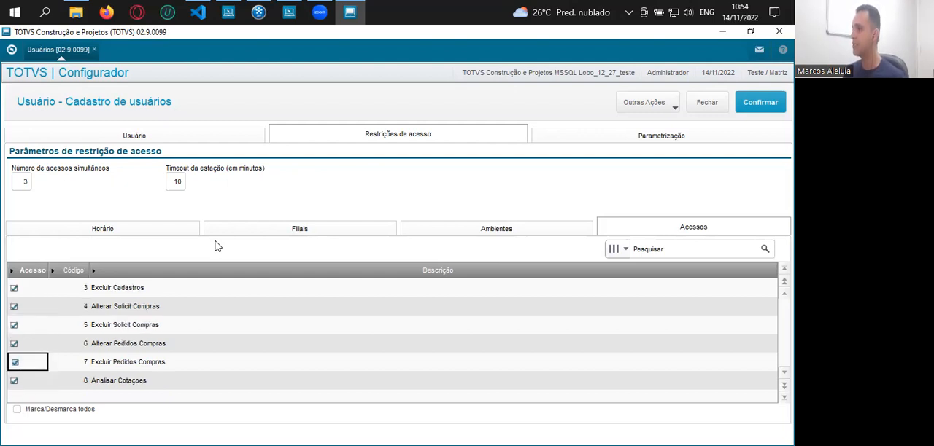
key(Down)
key(Down)
key(Down)
key(Down)
key(Down)
key(Up)
key(Up)
key(Down)
key(Down)
key(Down)
key(Down)
key(Down)
key(Down)
key(Down)
key(Down)
key(Down)
key(Down)
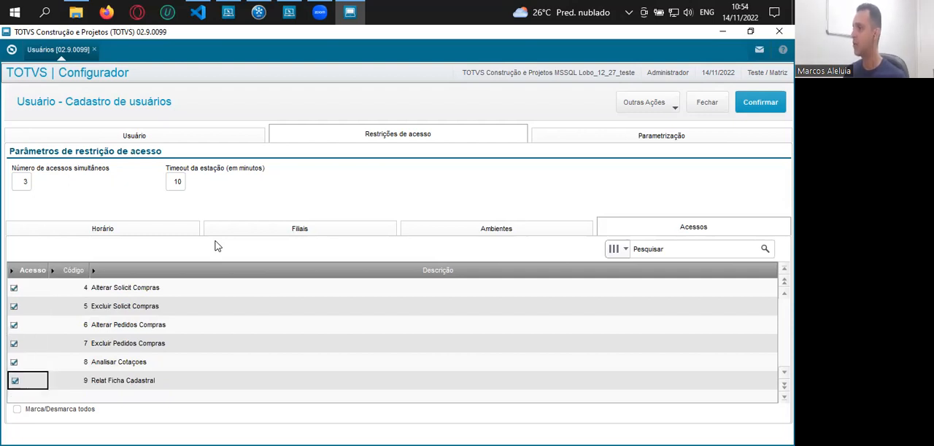
key(Down)
key(Down)
key(Down)
key(Up)
key(Up)
key(Up)
key(Up)
key(Up)
key(Up)
key(Down)
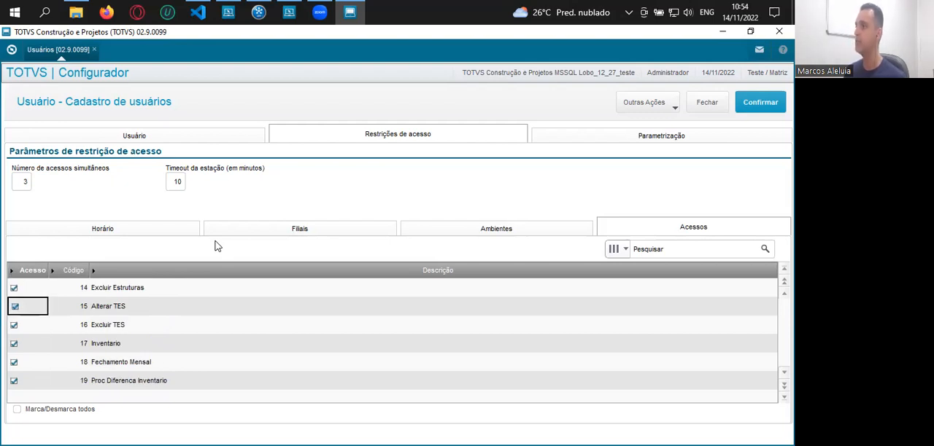
key(Down)
key(Down)
key(Down)
key(Down)
key(Down)
key(Down)
key(Down)
key(Down)
key(Down)
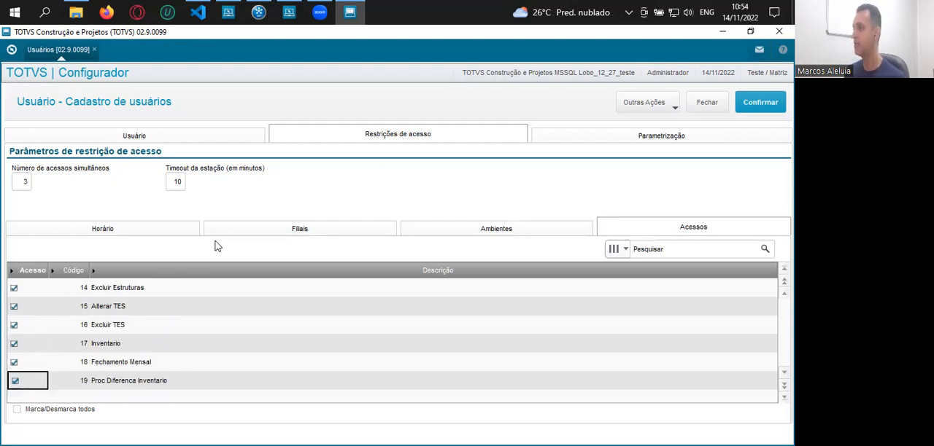
key(Down)
key(Down)
key(Down)
key(Down)
key(Down)
key(Down)
key(Down)
key(Down)
key(Down)
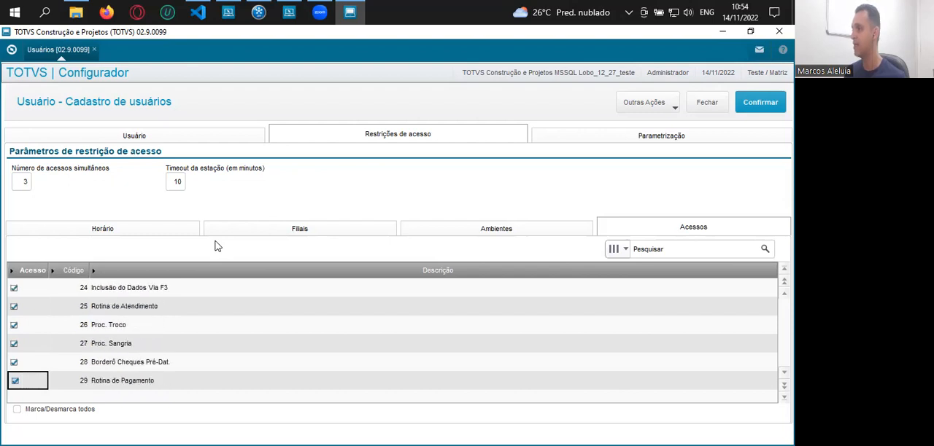
key(Down)
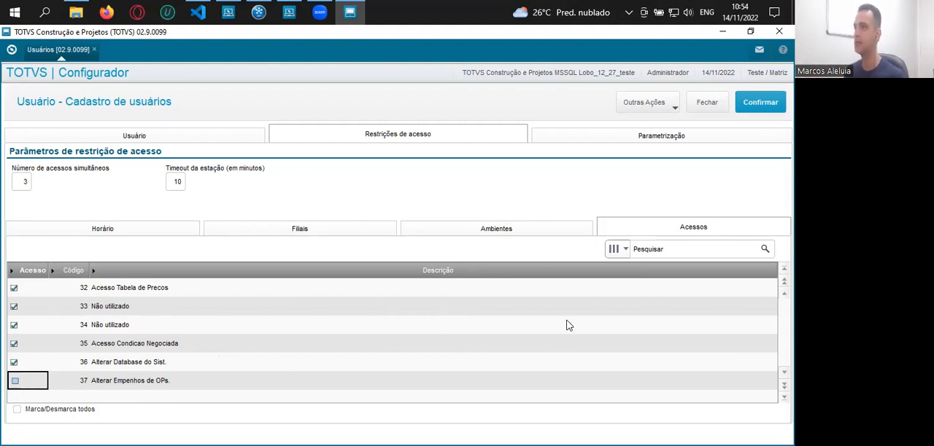
Return to the user's main data, save the new user registration and select the new user in the user list
click(199, 140)
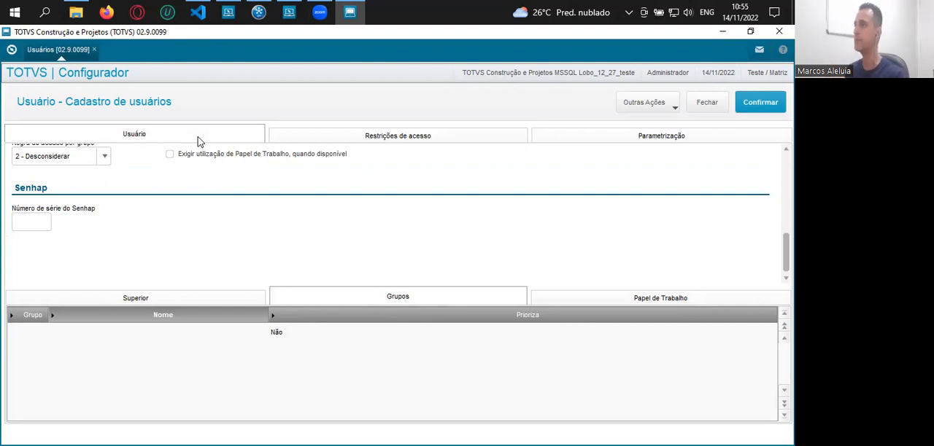
scroll(490, 197, up, 6)
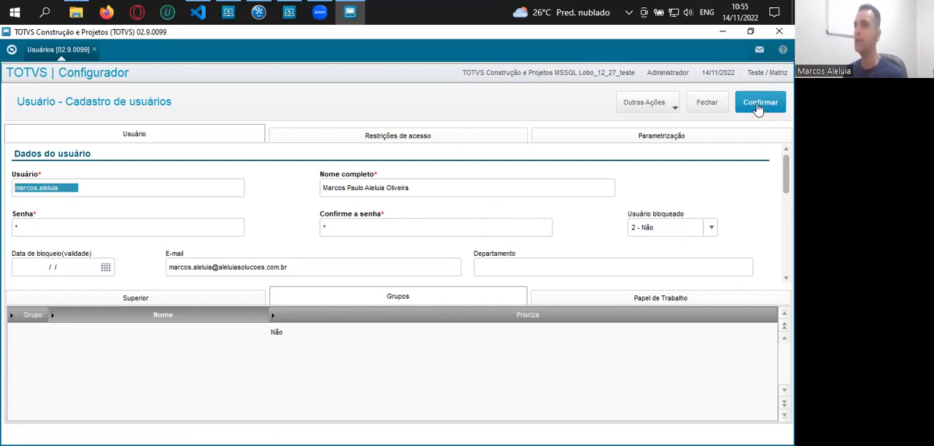
click(759, 106)
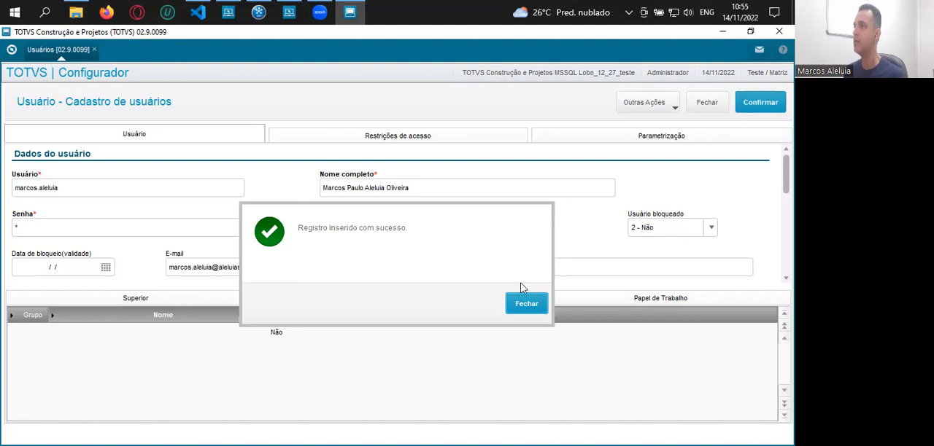
click(535, 310)
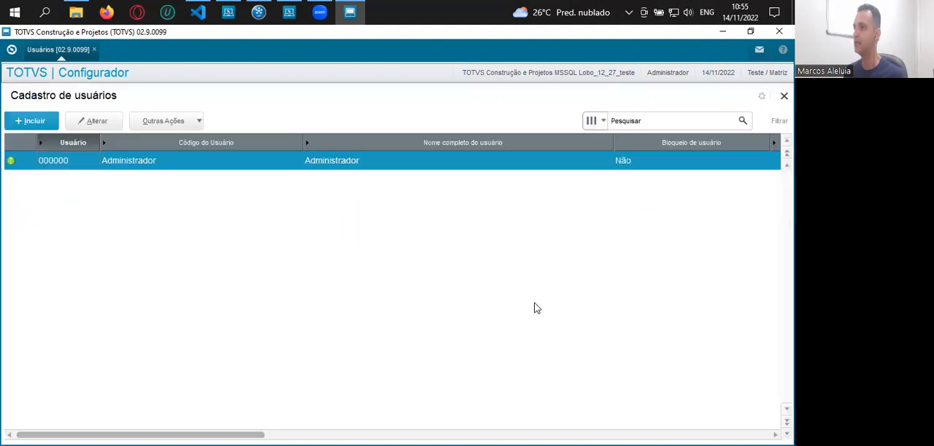
click(205, 170)
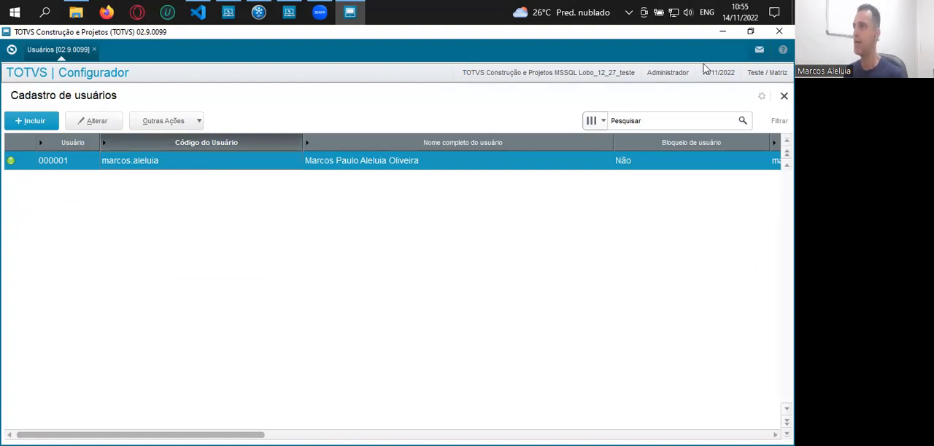
Launch SmartClient from the Serviços Totvs 12.1.27 folder with SIGAMDI as initial program in the LOBO_12_27_TESTE environment
click(722, 31)
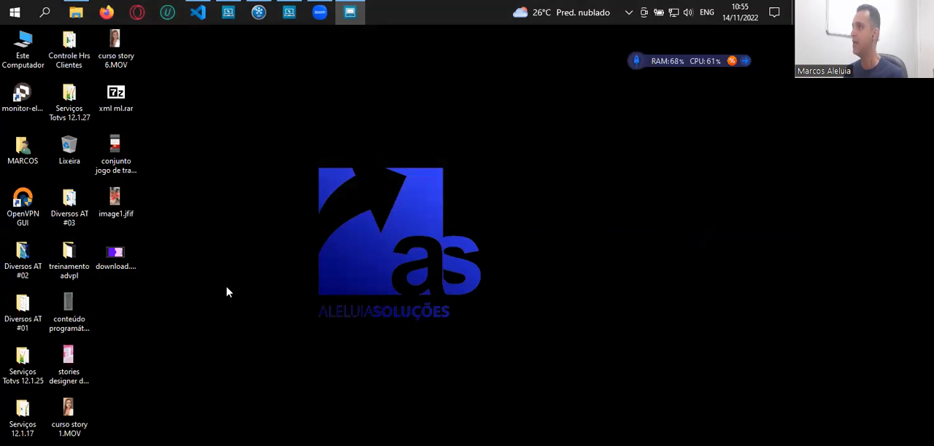
mouse_move(76, 12)
click(94, 75)
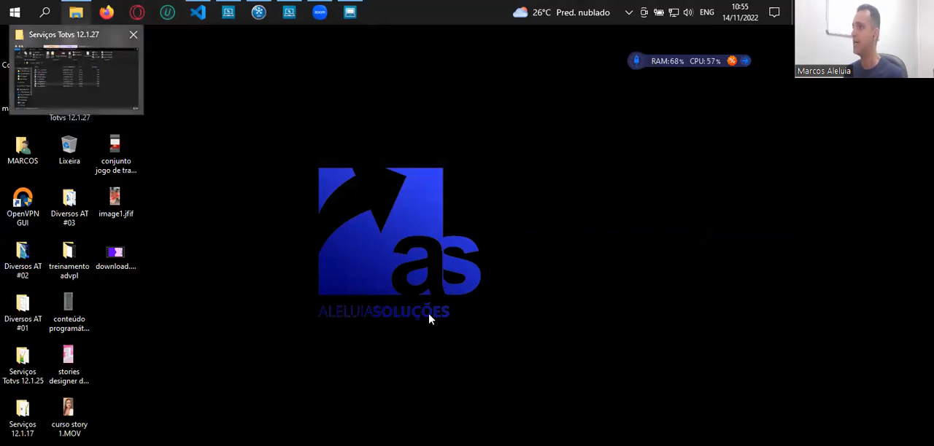
double_click(198, 271)
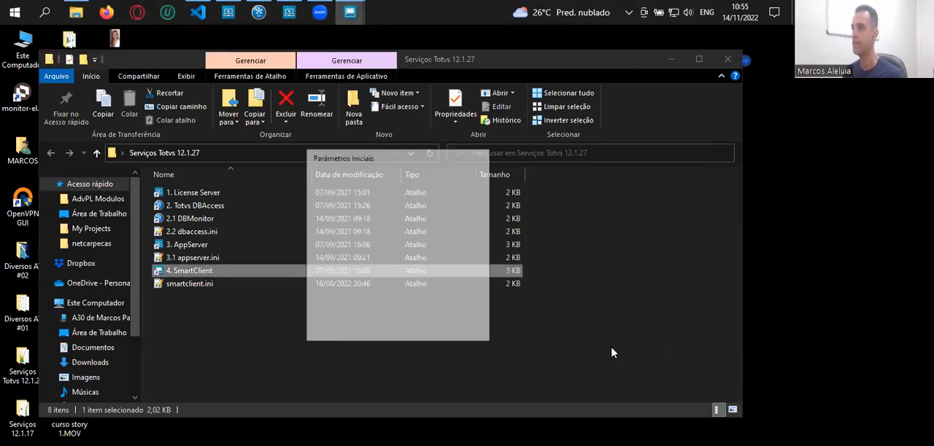
key(ctrl+a)
key(shift+Right)
key(shift+Right)
key(shift+Right)
key(shift+Right)
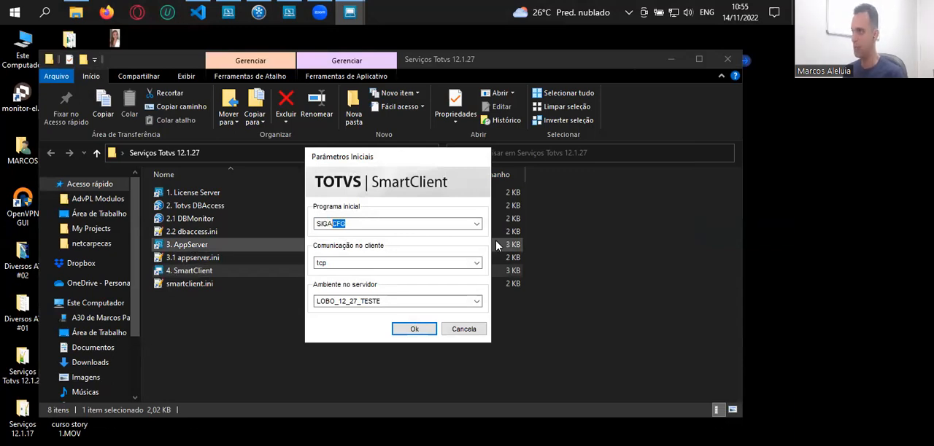
text(MDI)
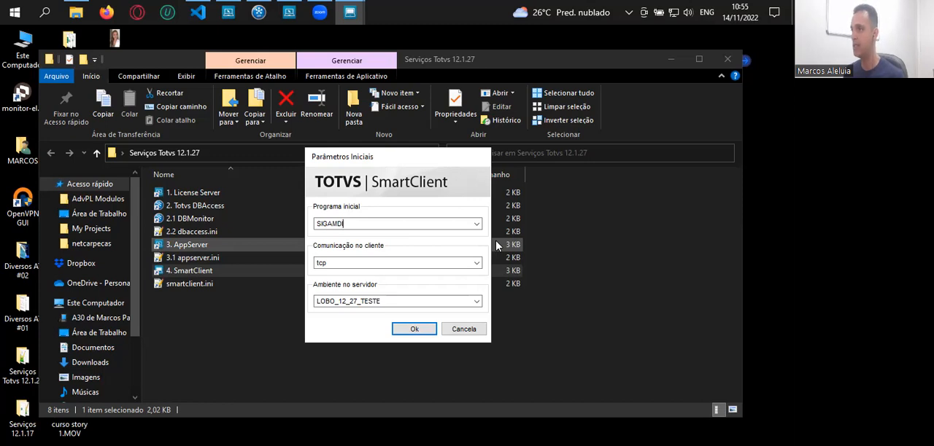
key(Return)
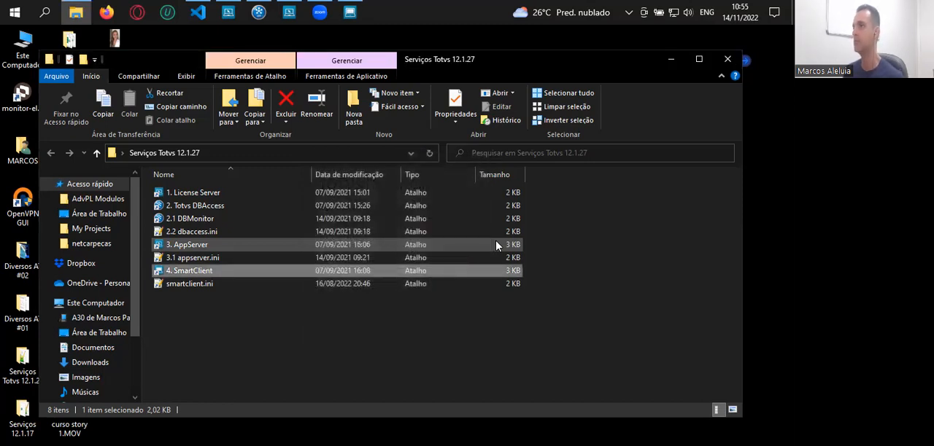
click(671, 60)
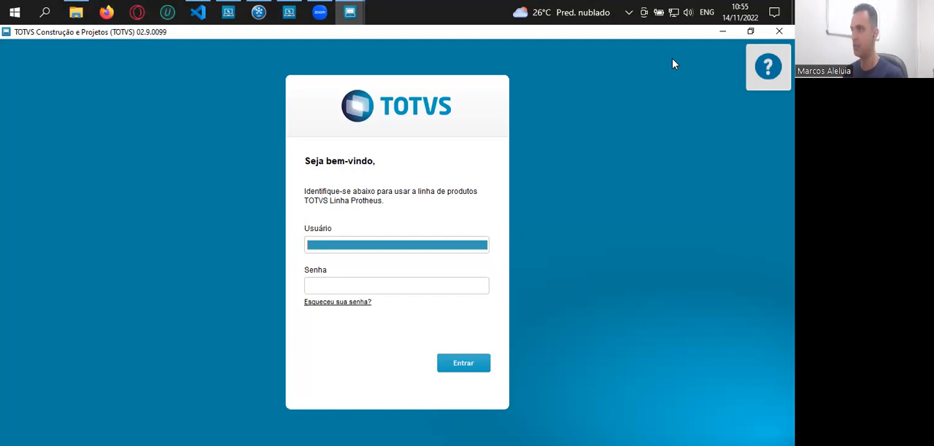
Try to log in with the new user's login name and password, and end that session
text(sese)
key(BackSpace)
key(BackSpace)
key(BackSpace)
key(BackSpace)
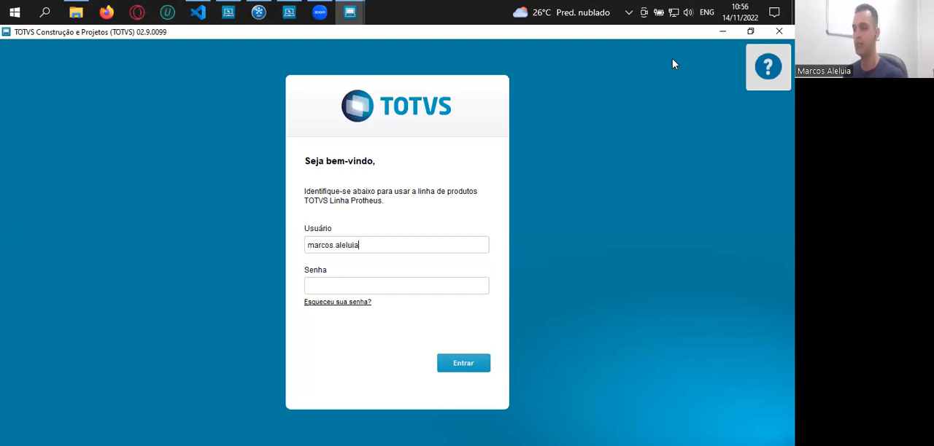
key(Tab)
text(*)
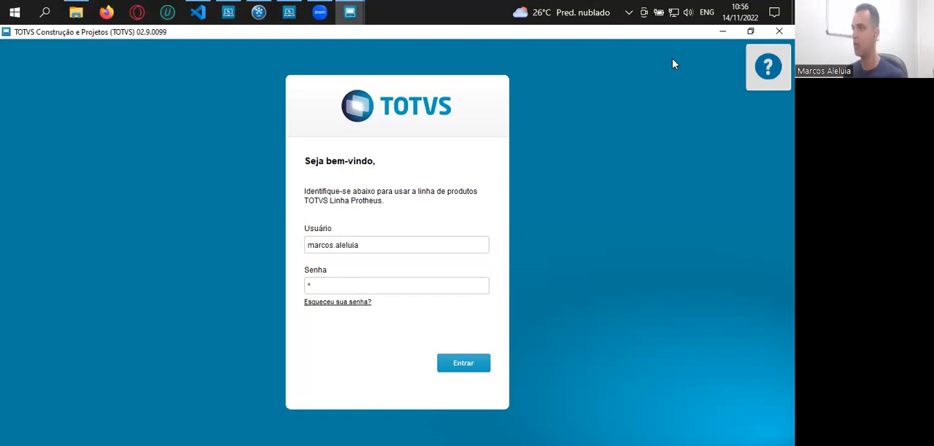
key(Tab)
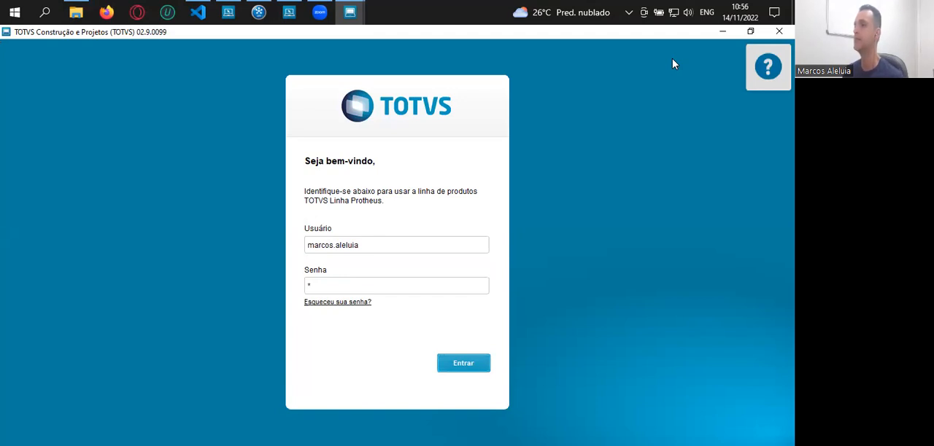
key(Return)
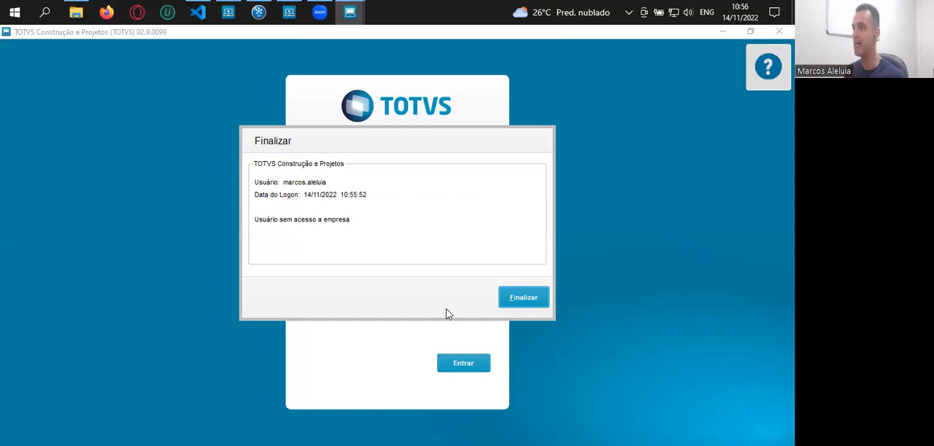
click(530, 301)
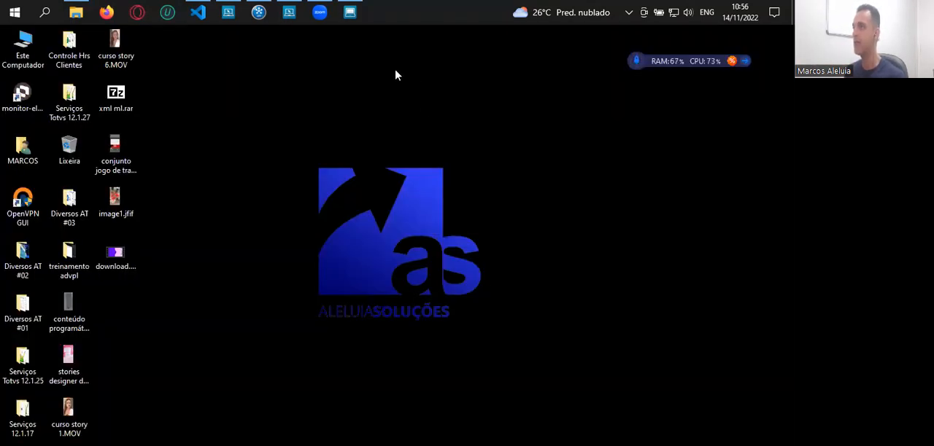
Edit the new user's branch restrictions in the Configurador, enable Marca/Desmarca todos and Todas as empresas, and save the record
mouse_move(350, 12)
click(359, 84)
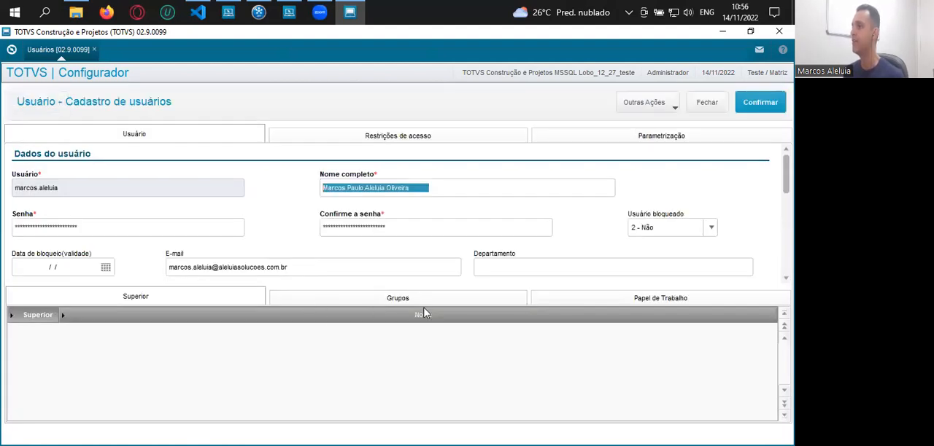
click(403, 141)
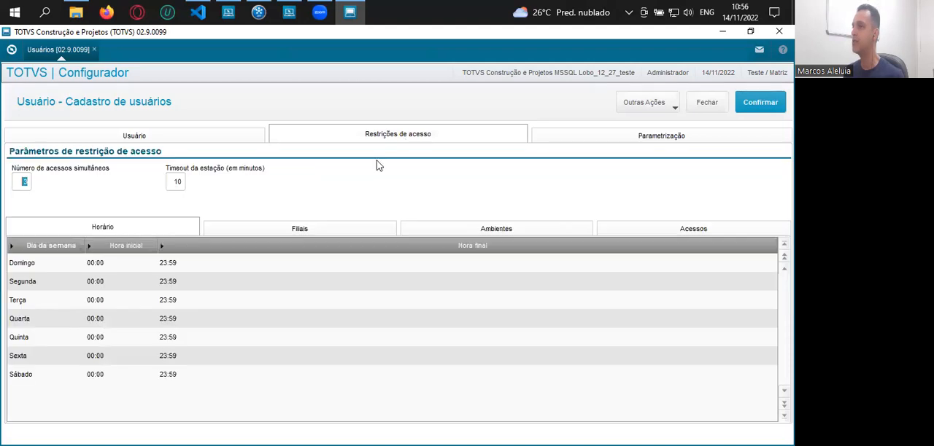
click(309, 230)
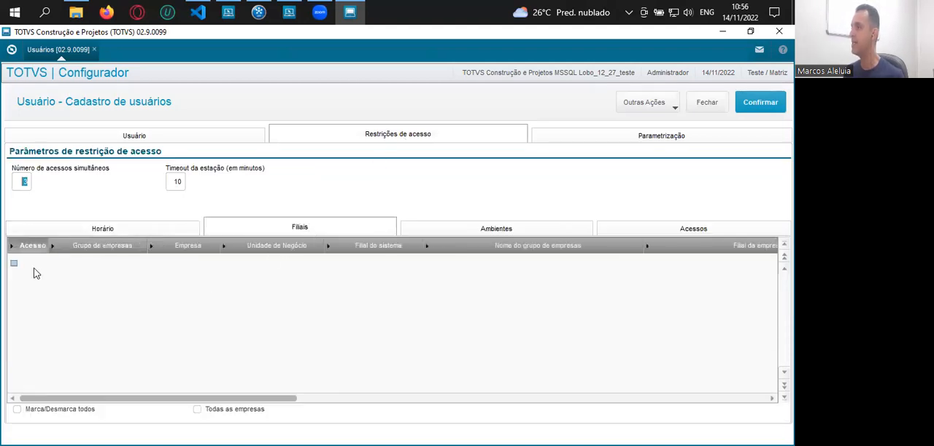
click(15, 264)
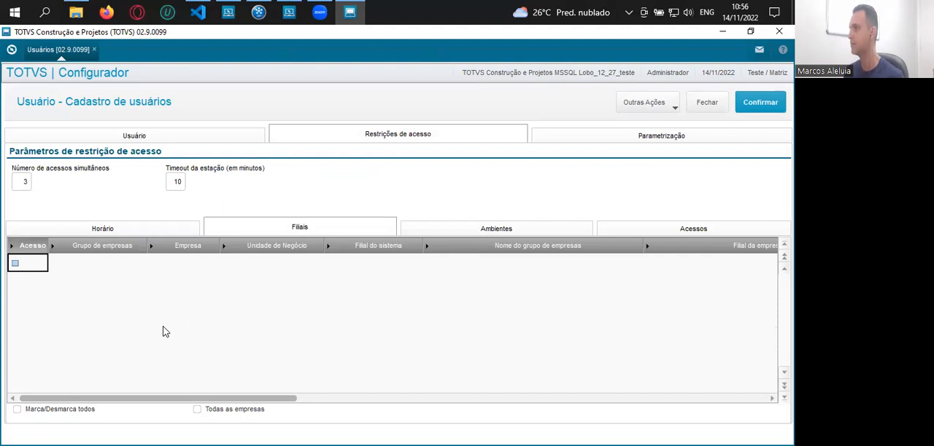
click(63, 413)
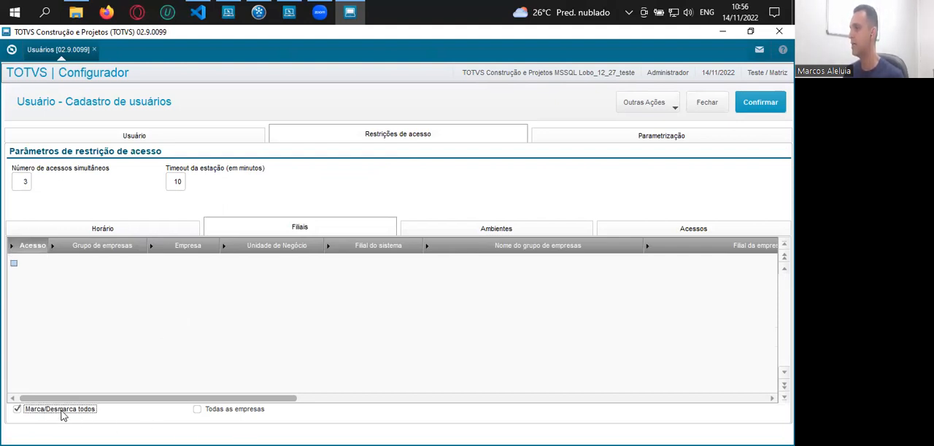
click(227, 411)
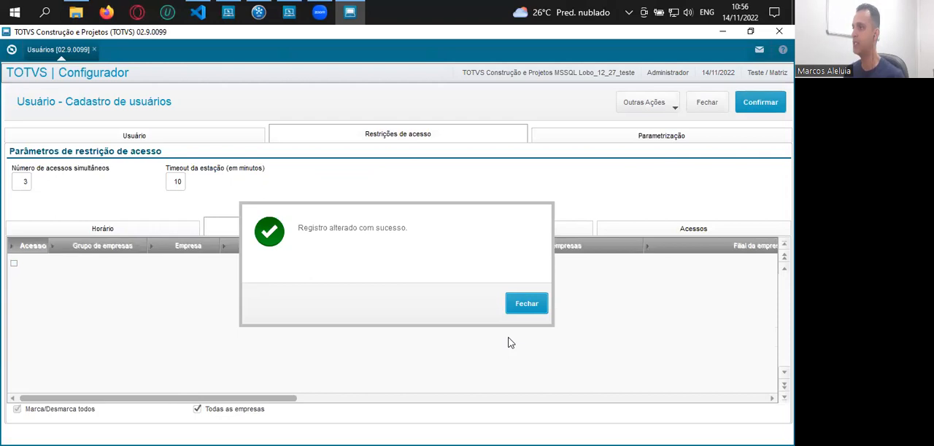
click(526, 305)
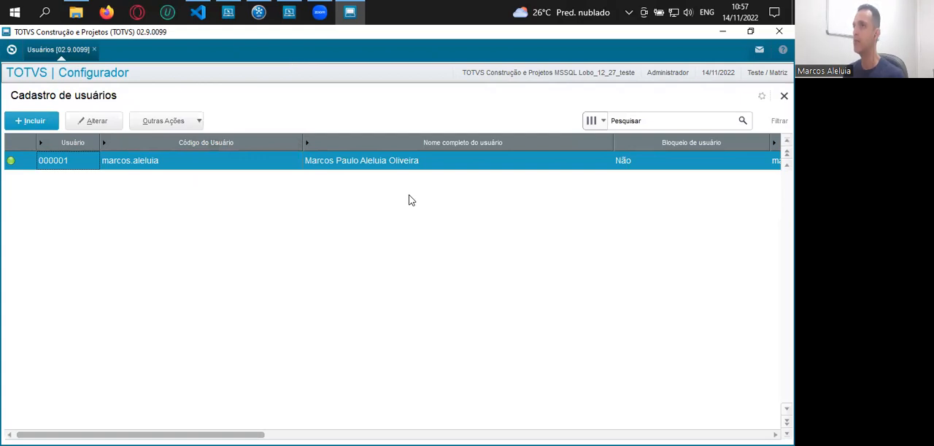
Launch SmartClient again with SIGAMDI over tcp in the LOBO_12_27_TESTE environment
click(724, 32)
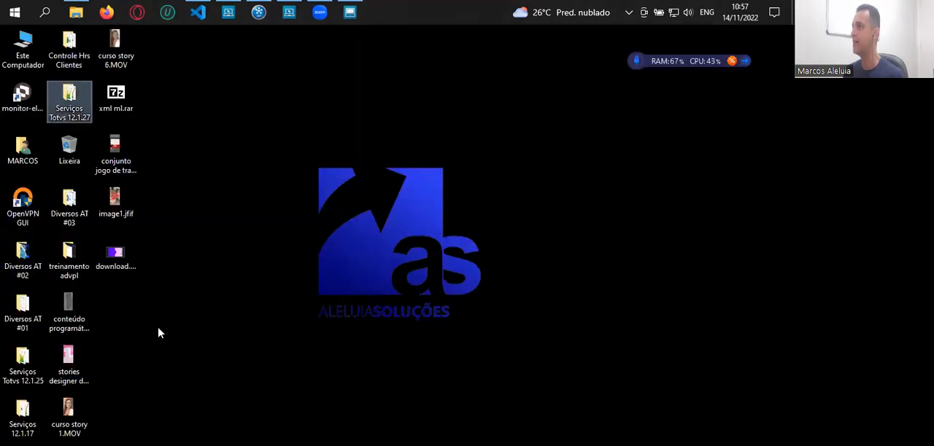
click(76, 13)
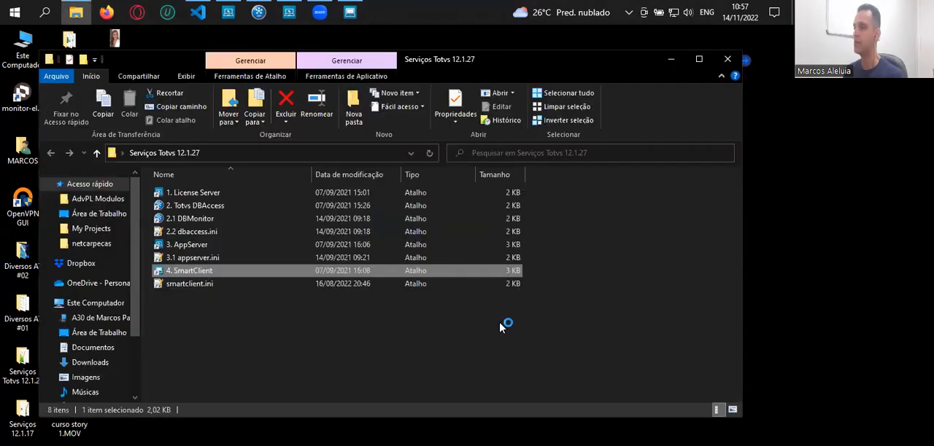
click(671, 60)
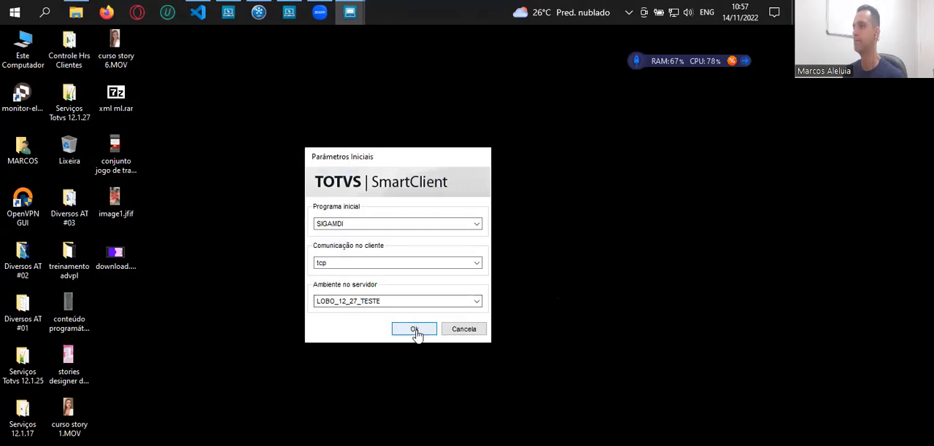
click(414, 329)
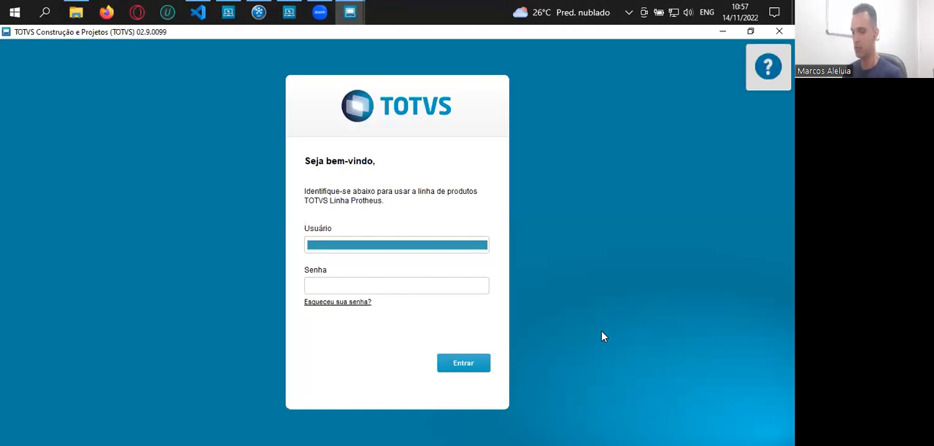
Log in with the new user's login name and password and enter the Compras module for group 99, branch 01
key(Tab)
text(*)
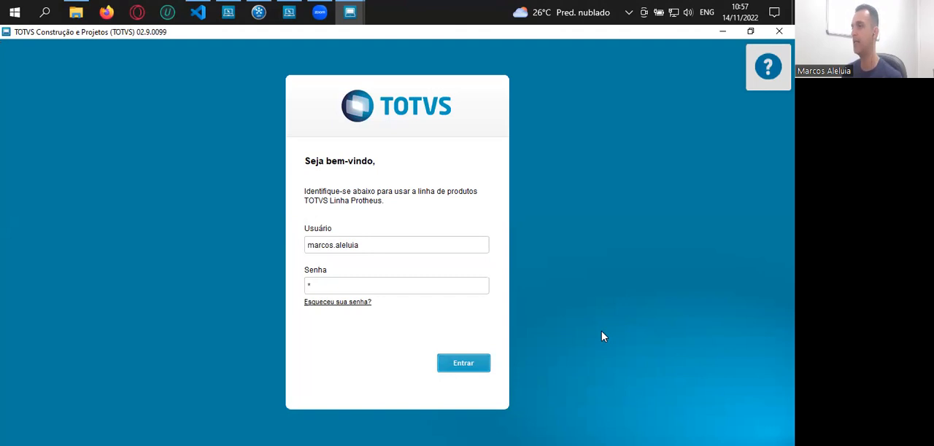
key(Return)
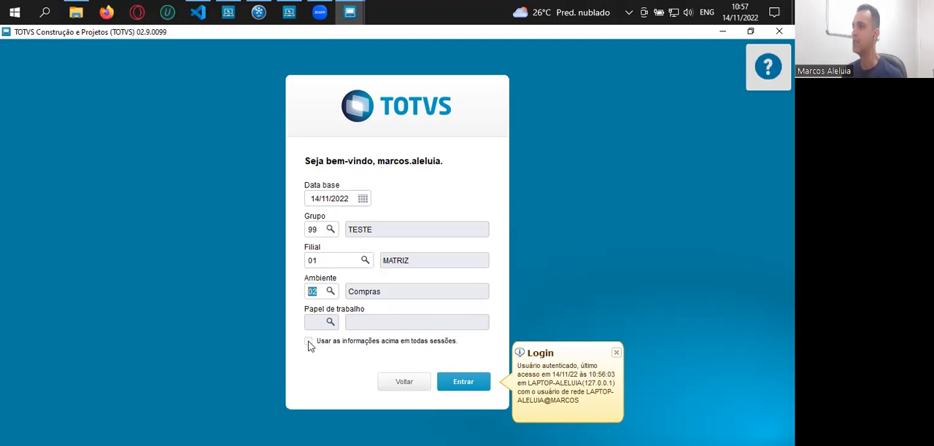
click(309, 343)
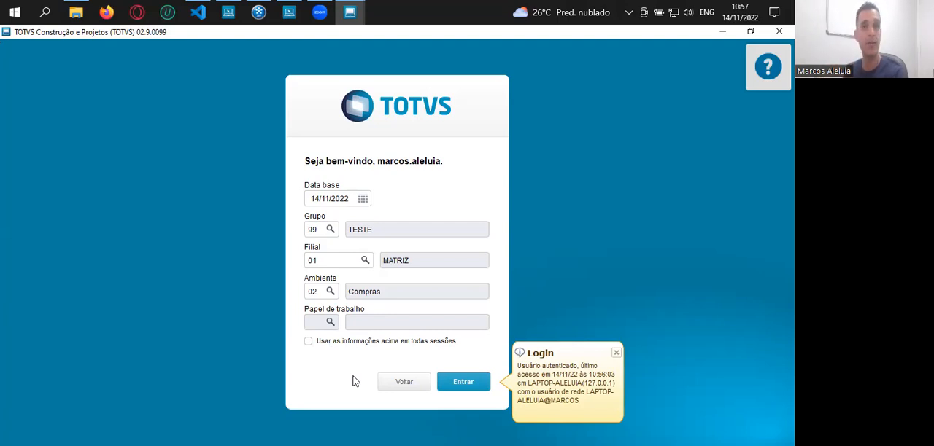
click(466, 387)
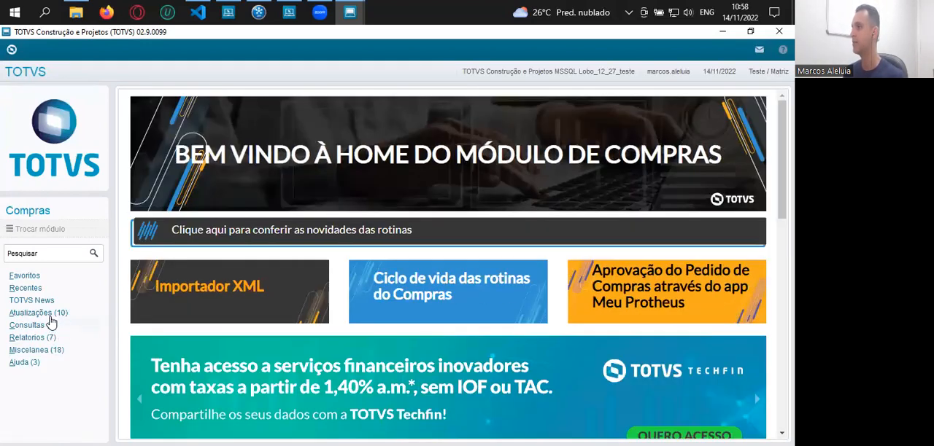
Open the Grupo de Produtos routine from the Compras registrations for group 99, branch 01
click(50, 313)
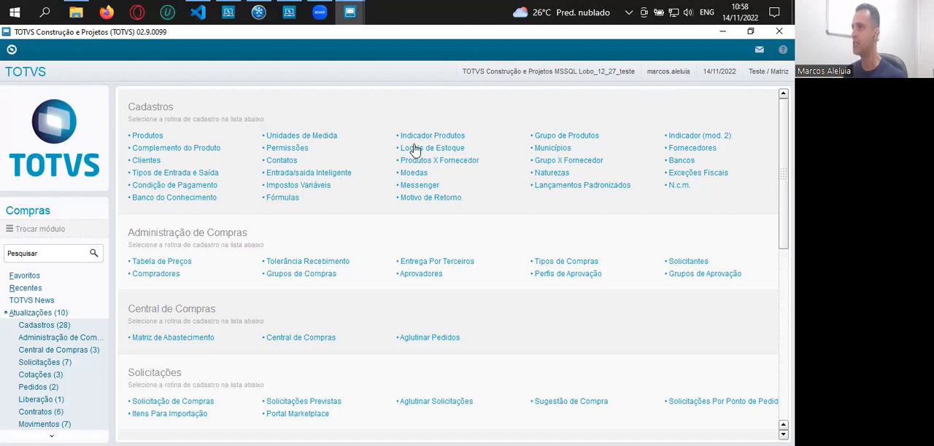
click(561, 173)
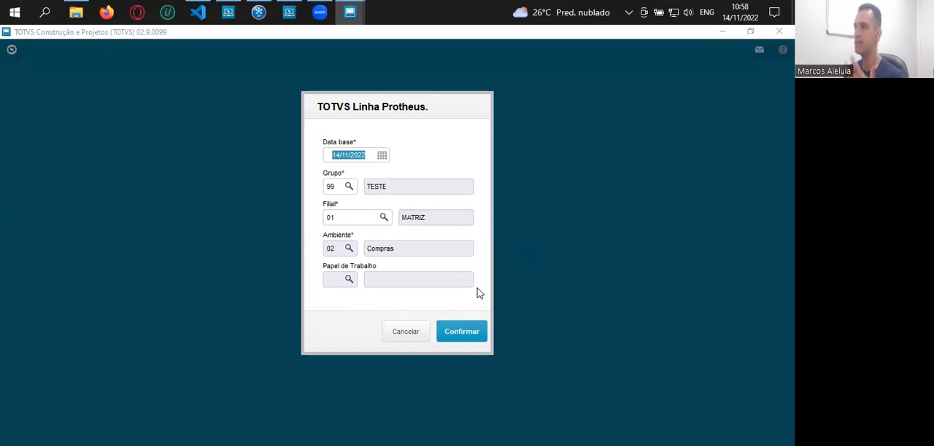
click(467, 332)
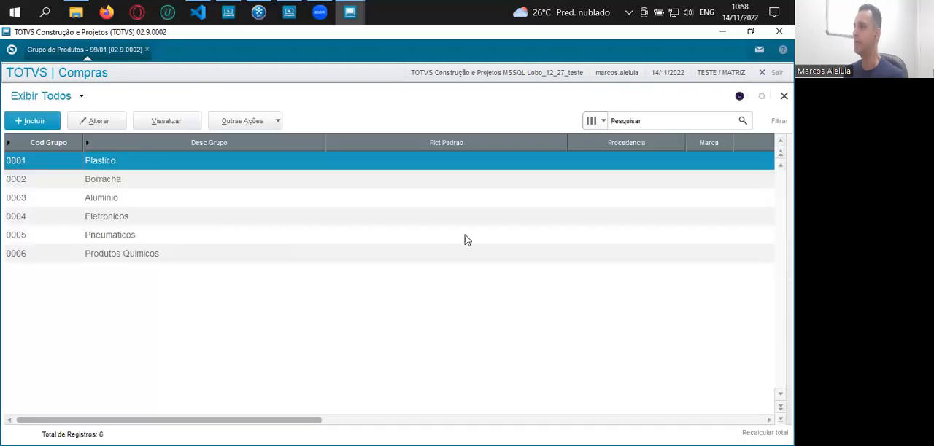
Close the Grupo de Produtos routine, log the new user off and end the SmartClient session
key(Escape)
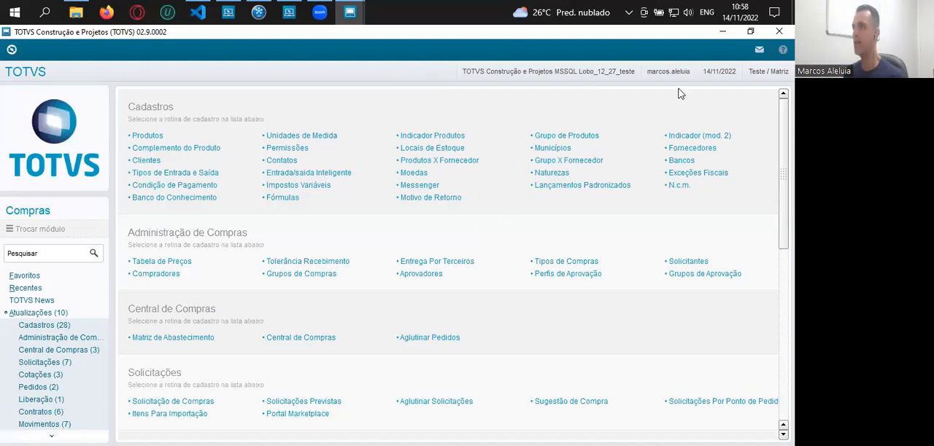
click(777, 33)
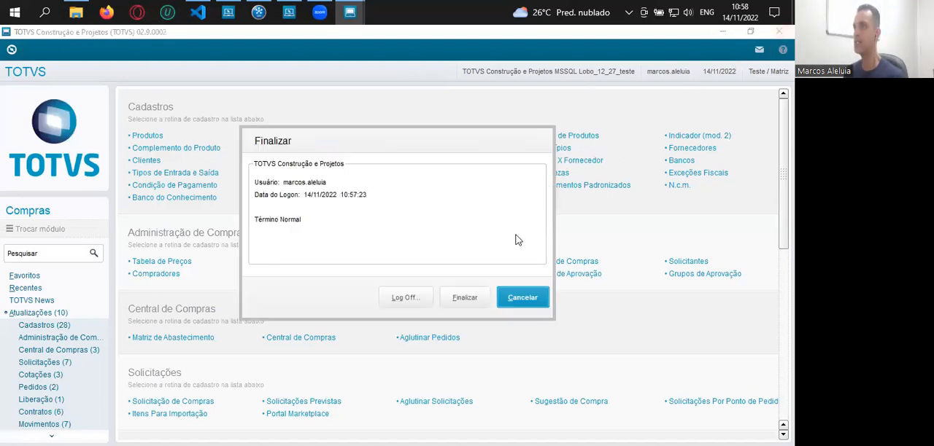
click(401, 300)
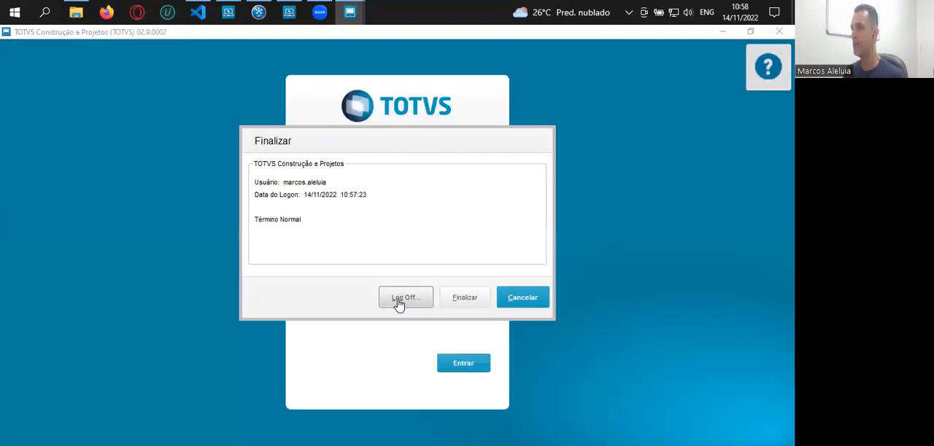
click(778, 33)
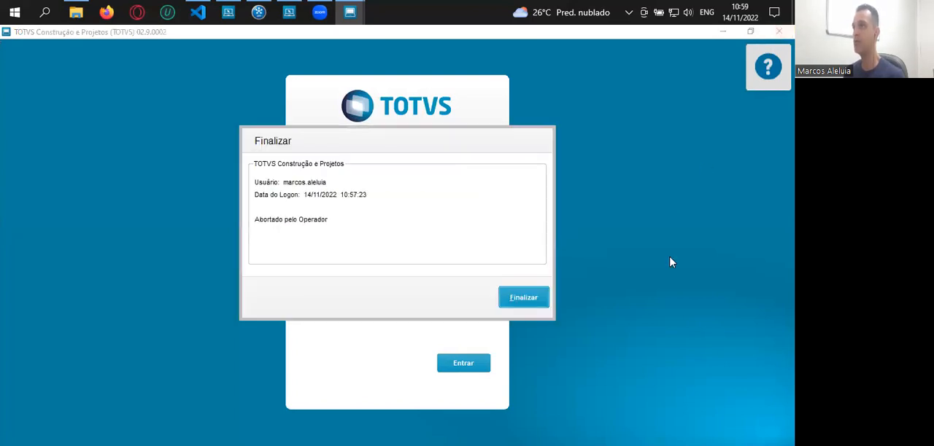
click(513, 302)
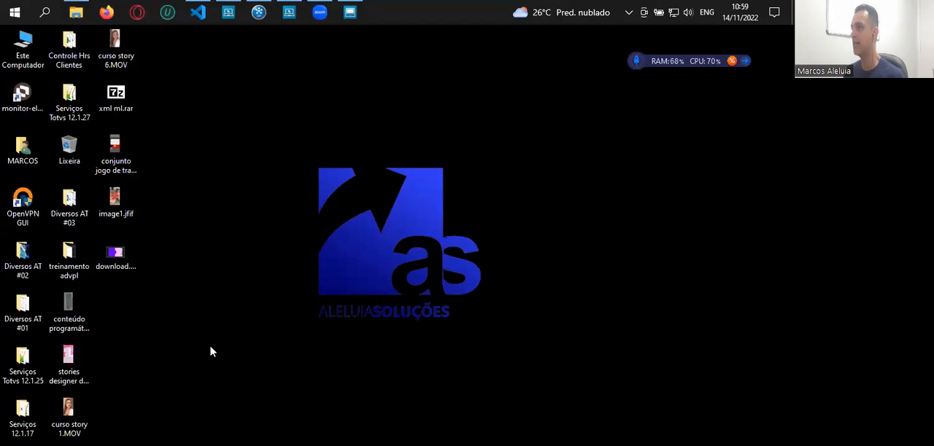
Start SmartClient from the Serviços Totvs 12.1.27 folder with SIGAMDI over tcp in the LOBO_12_27_TESTE environment
double_click(70, 102)
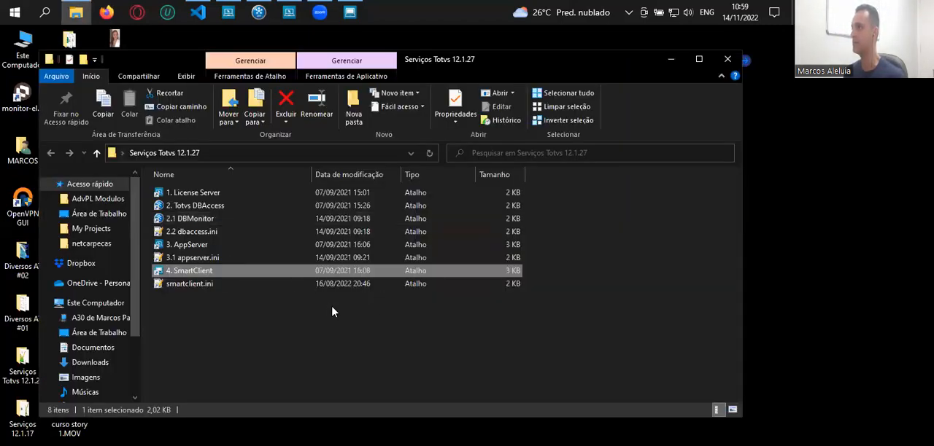
double_click(212, 271)
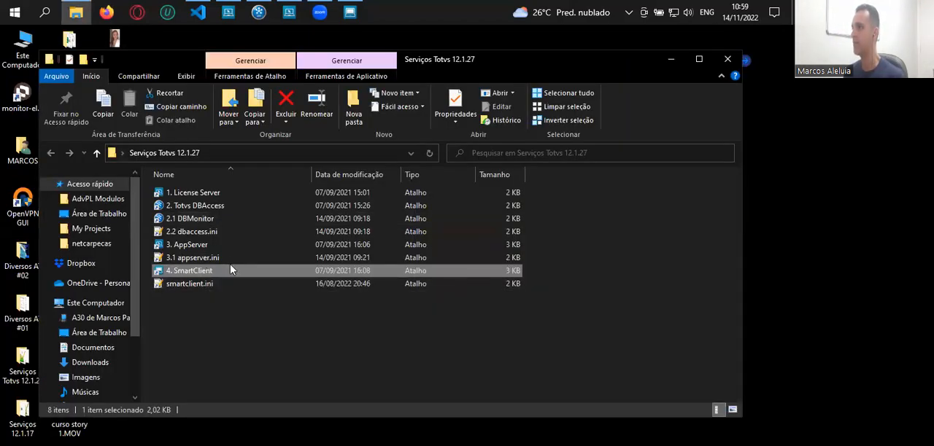
click(671, 58)
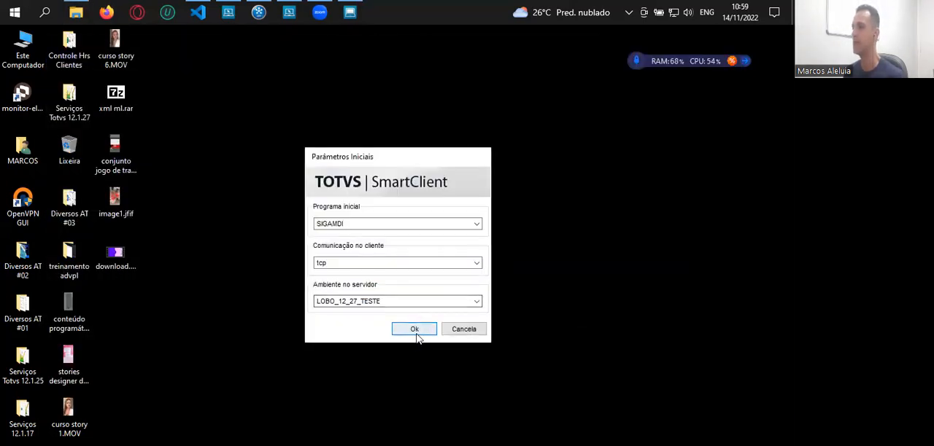
click(415, 327)
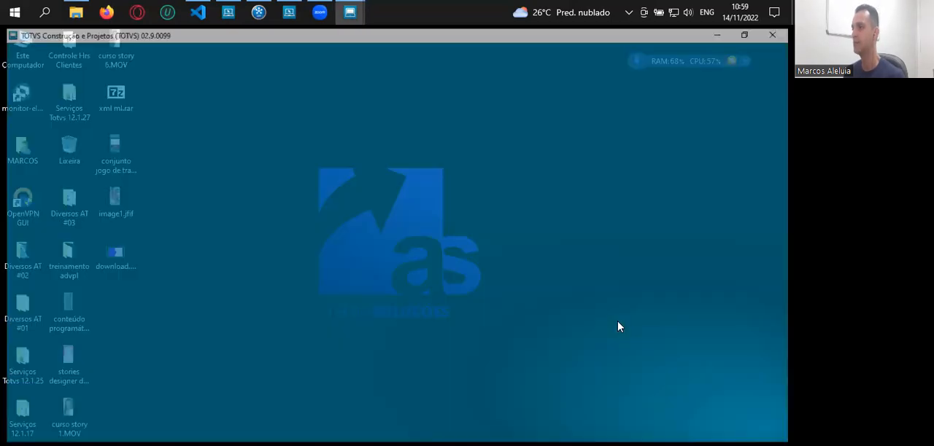
Log in as Administrador with the account password and enter the Específicos module (97) for group 99, branch 01
text(000000)
key(Tab)
key(Tab)
key(Return)
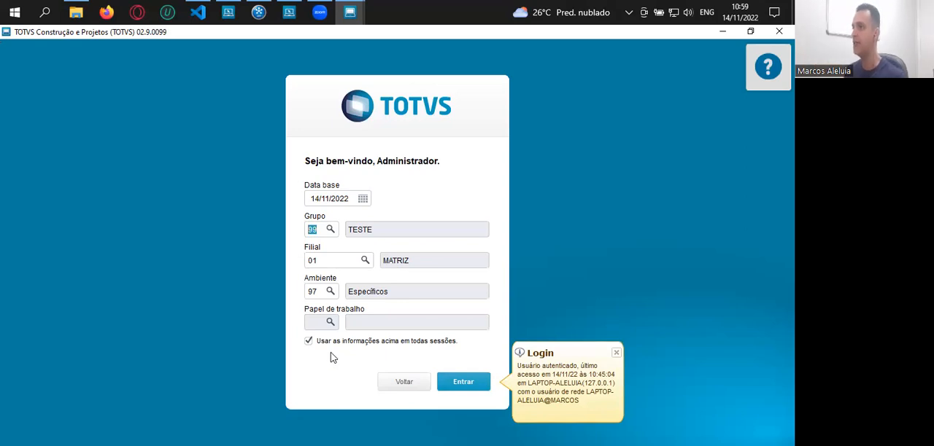
click(309, 342)
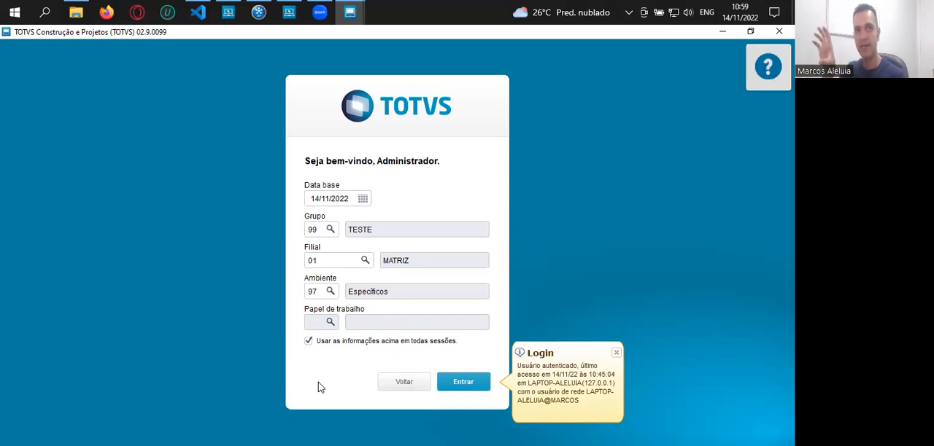
click(457, 384)
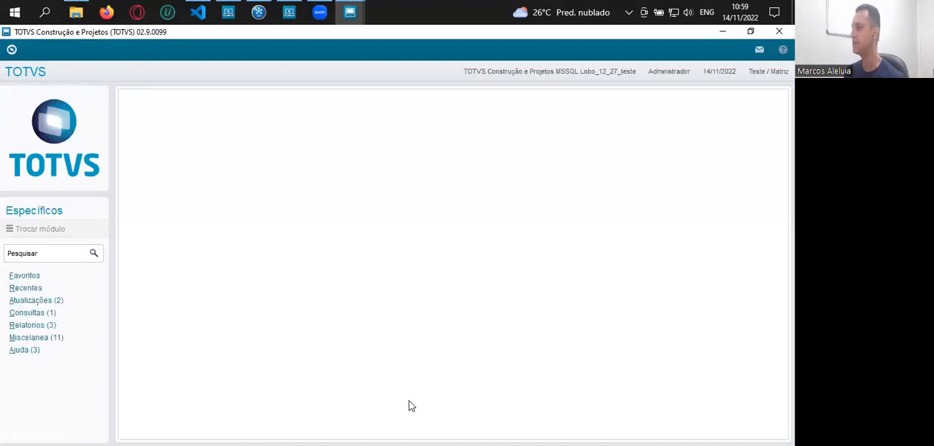
View the Específicos update routines and switch the session to module 2, Compras, for group 99, branch 01
click(52, 302)
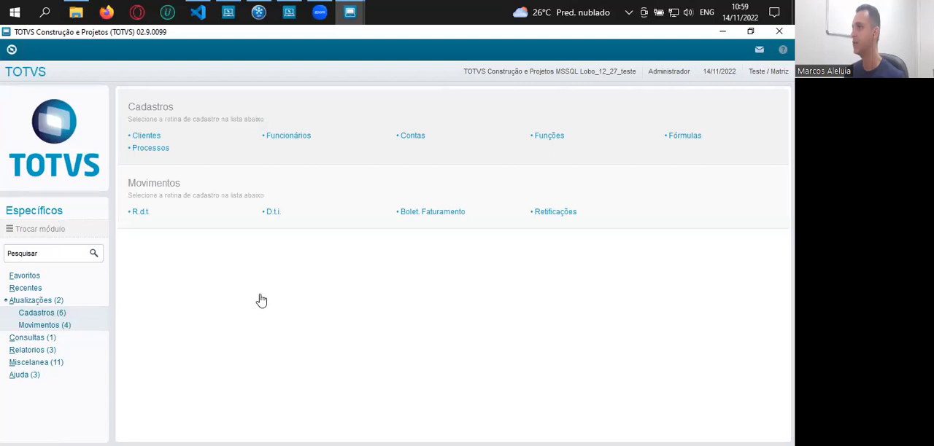
click(35, 232)
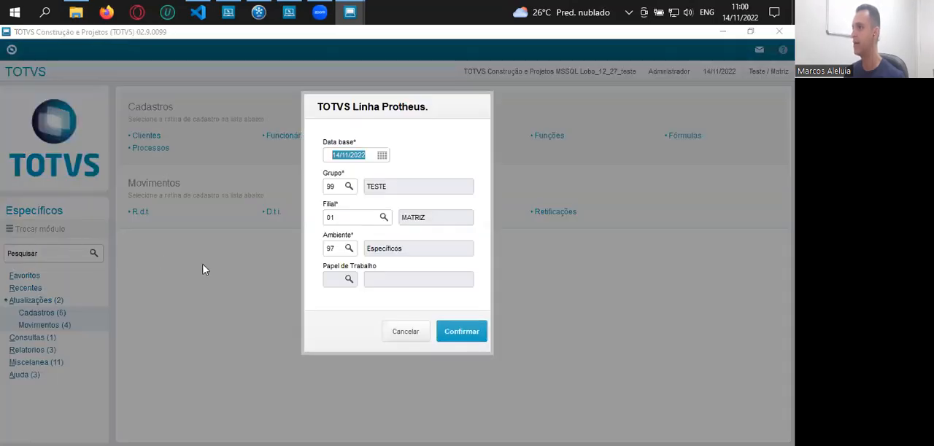
click(332, 249)
text(2)
key(Tab)
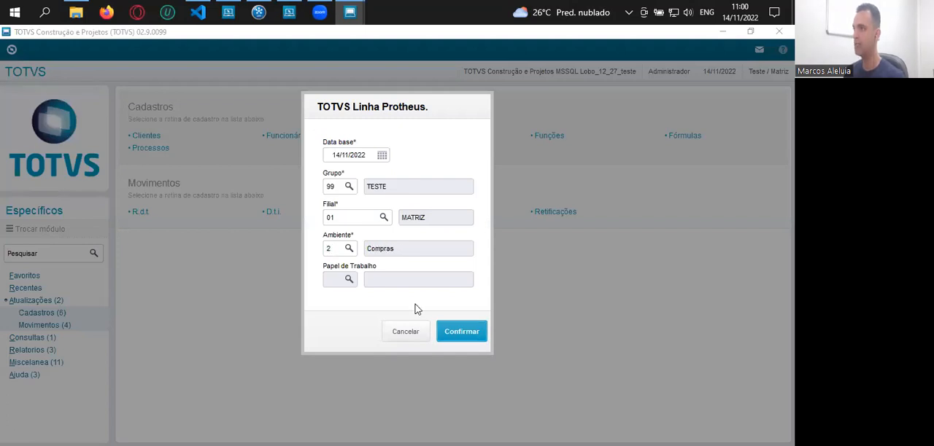
click(453, 337)
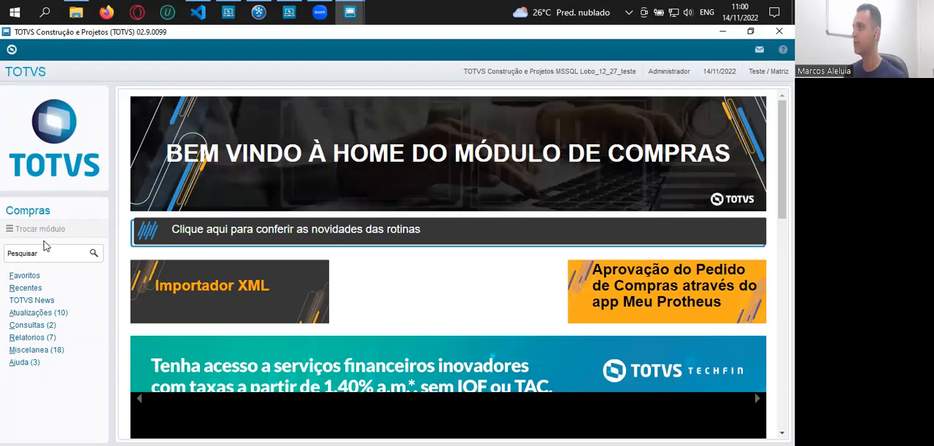
Open the Grupo de Produtos routine from the Compras registrations to view its records, and close it
click(43, 314)
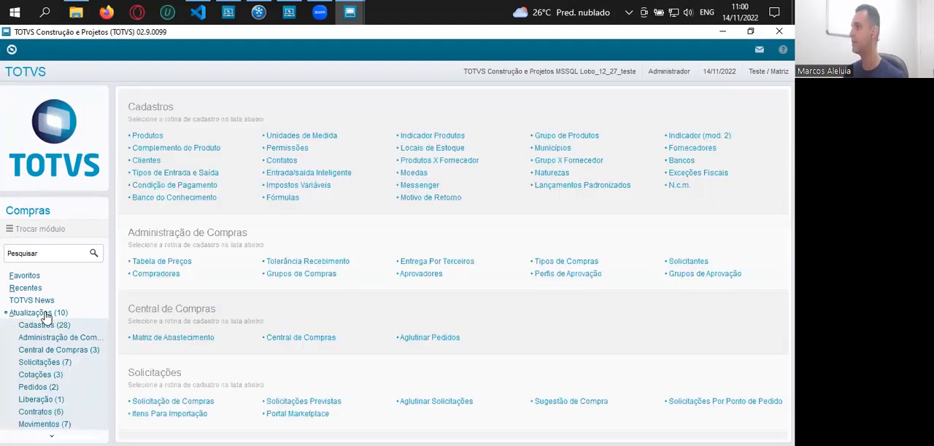
click(577, 139)
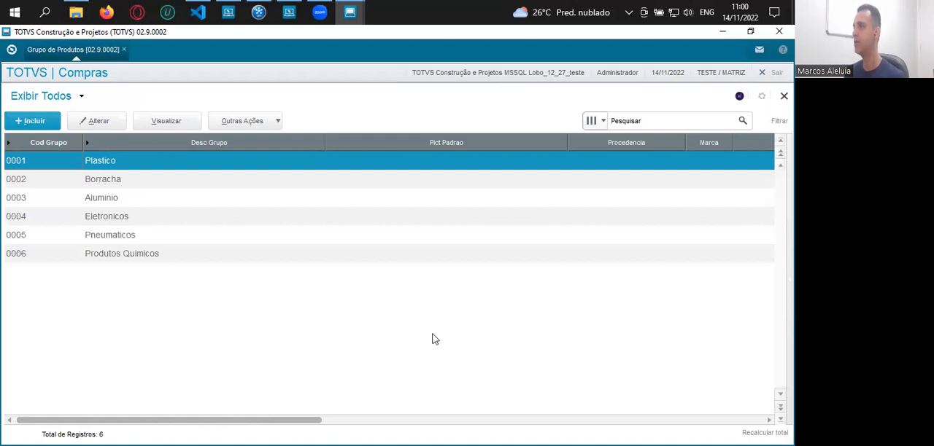
key(Escape)
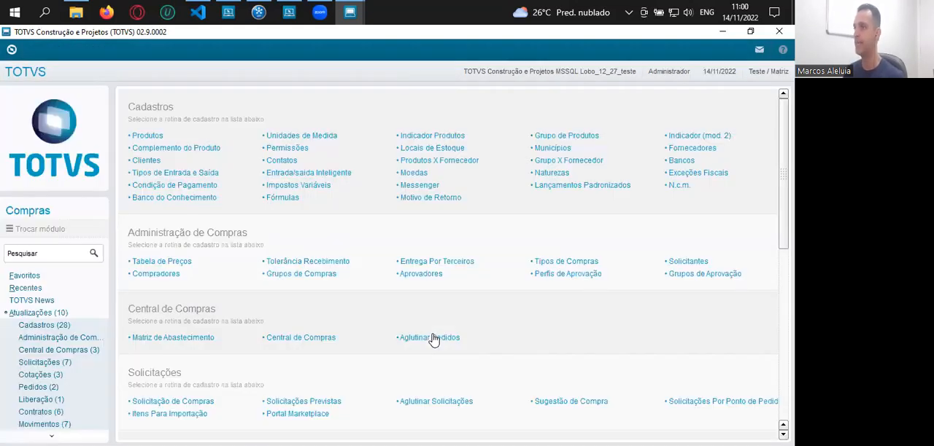